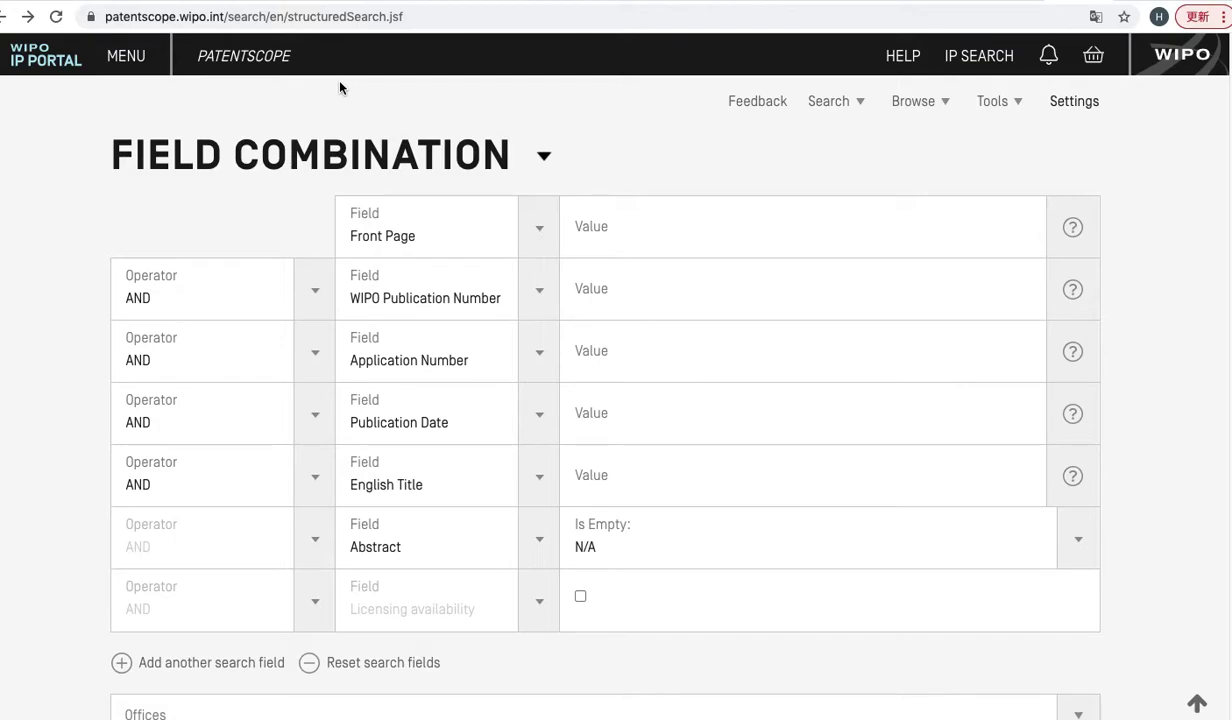
Set the second search row's field to Applicant Name with the value 'bosch'.
left_click(536, 293)
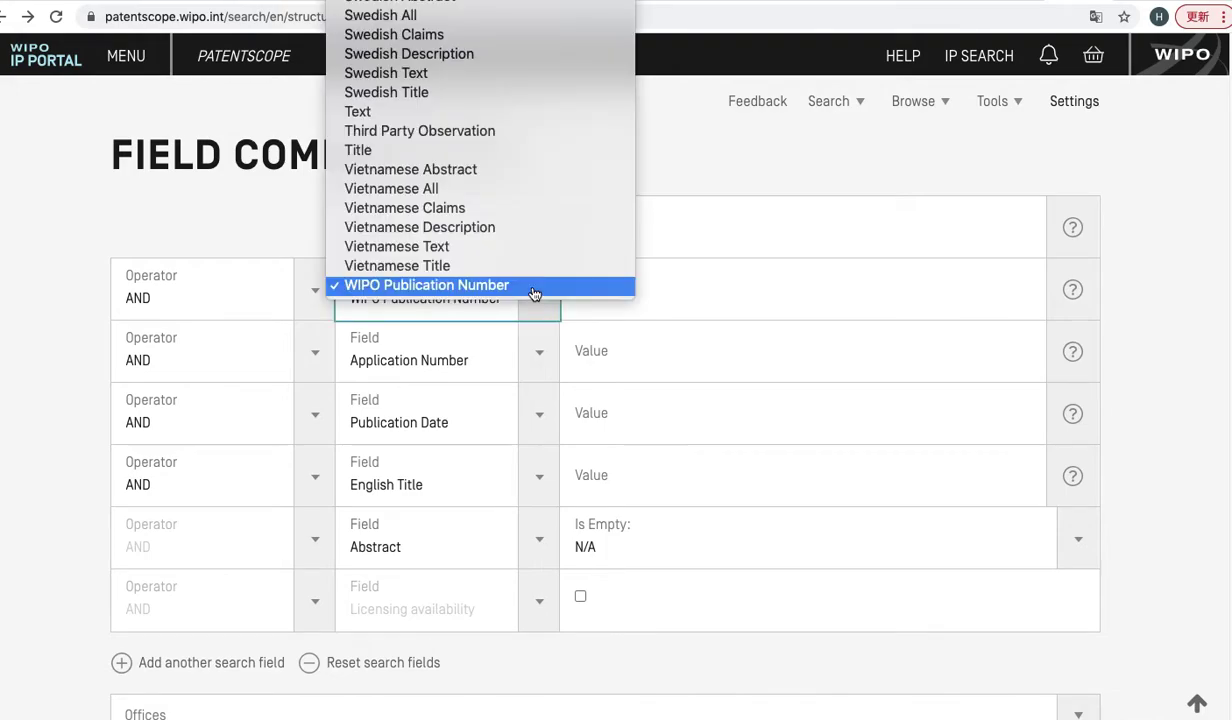
scroll(511, 201, "up", 15)
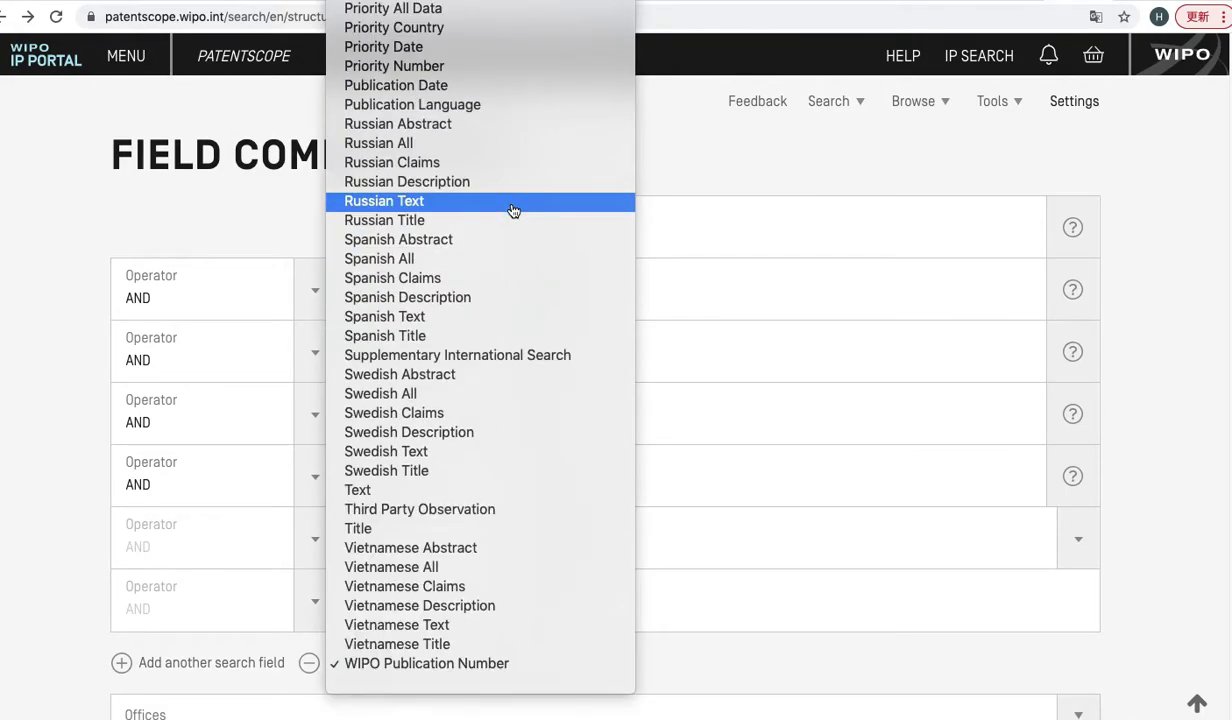
scroll(515, 226, "up", 10)
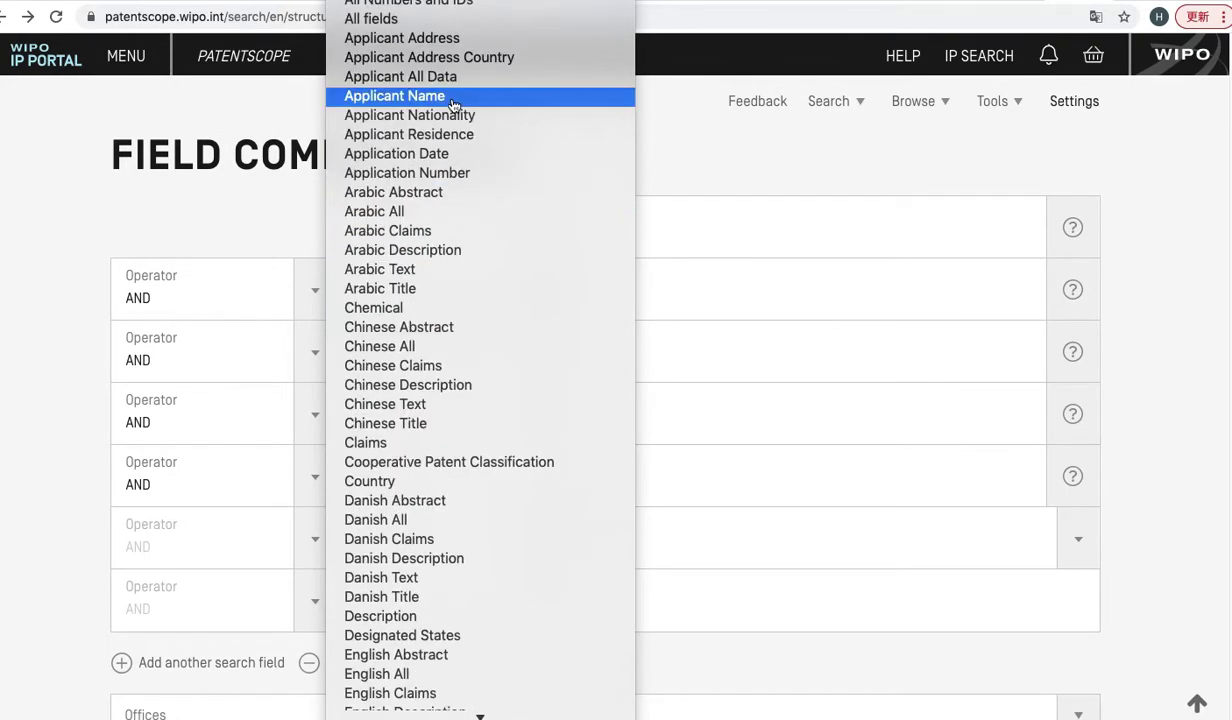
left_click(445, 95)
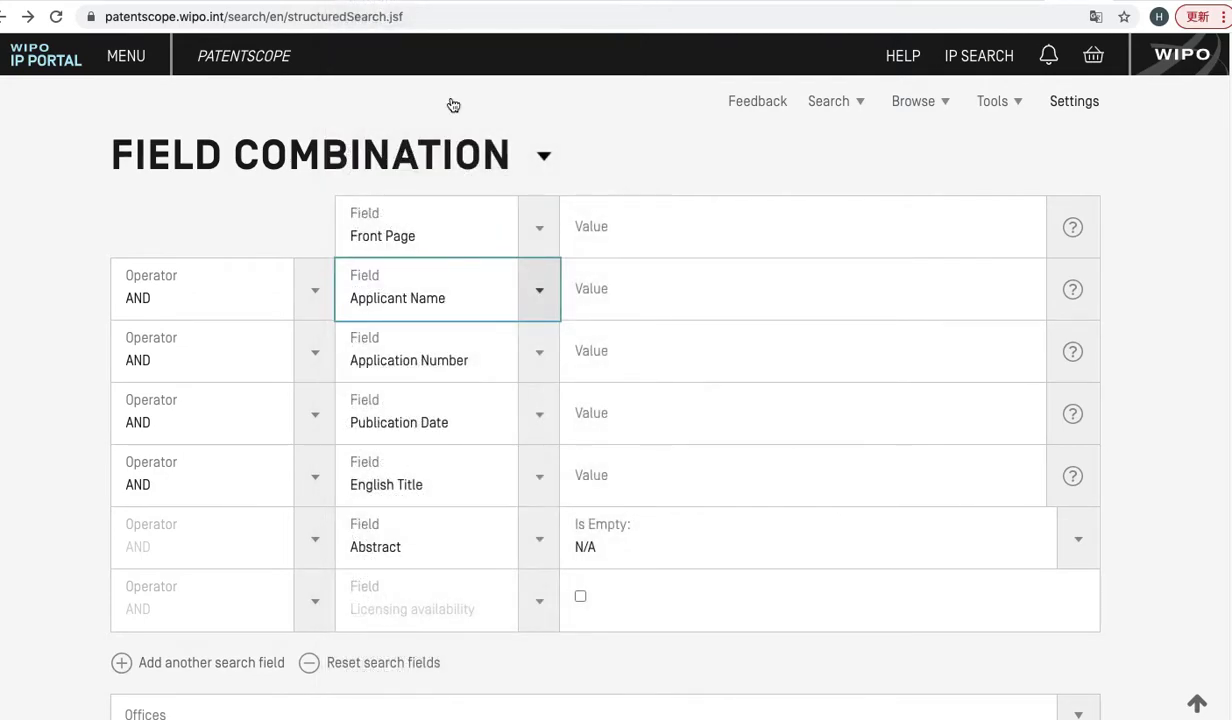
left_click(606, 286)
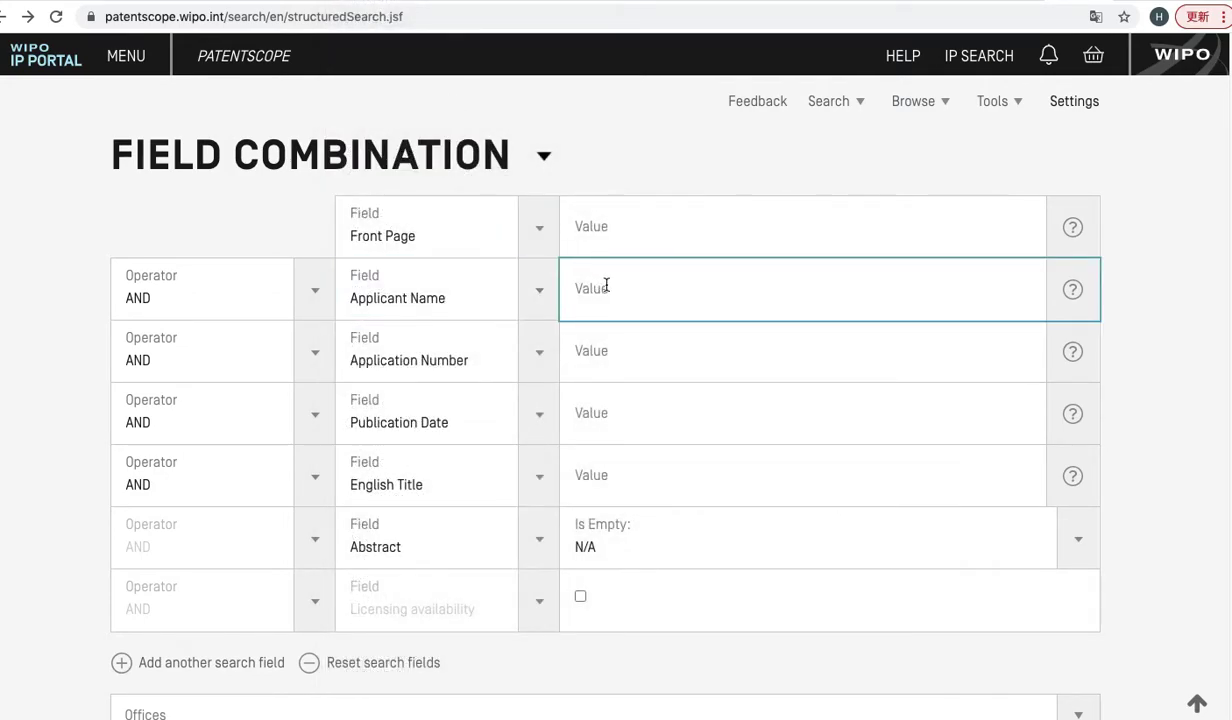
type("bosch")
scroll(666, 389, "down", 3)
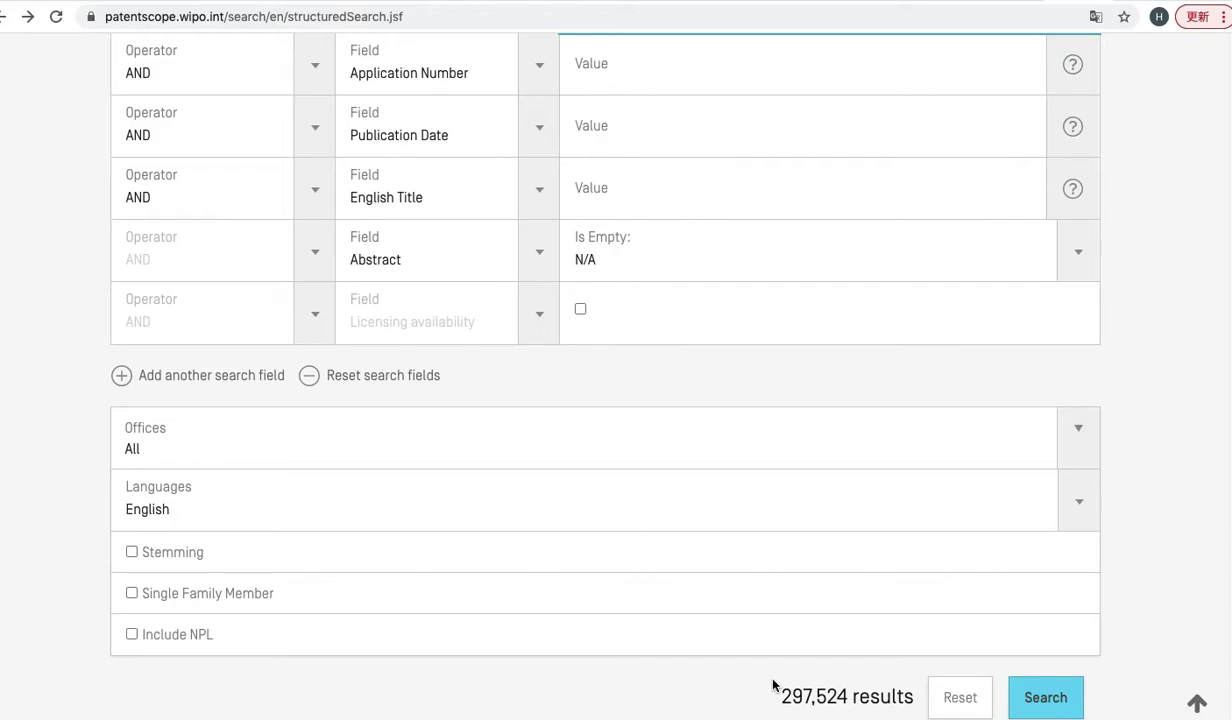
Change the Application Number row's field to Text and enter 'ceramic'.
scroll(773, 685, "up", 2)
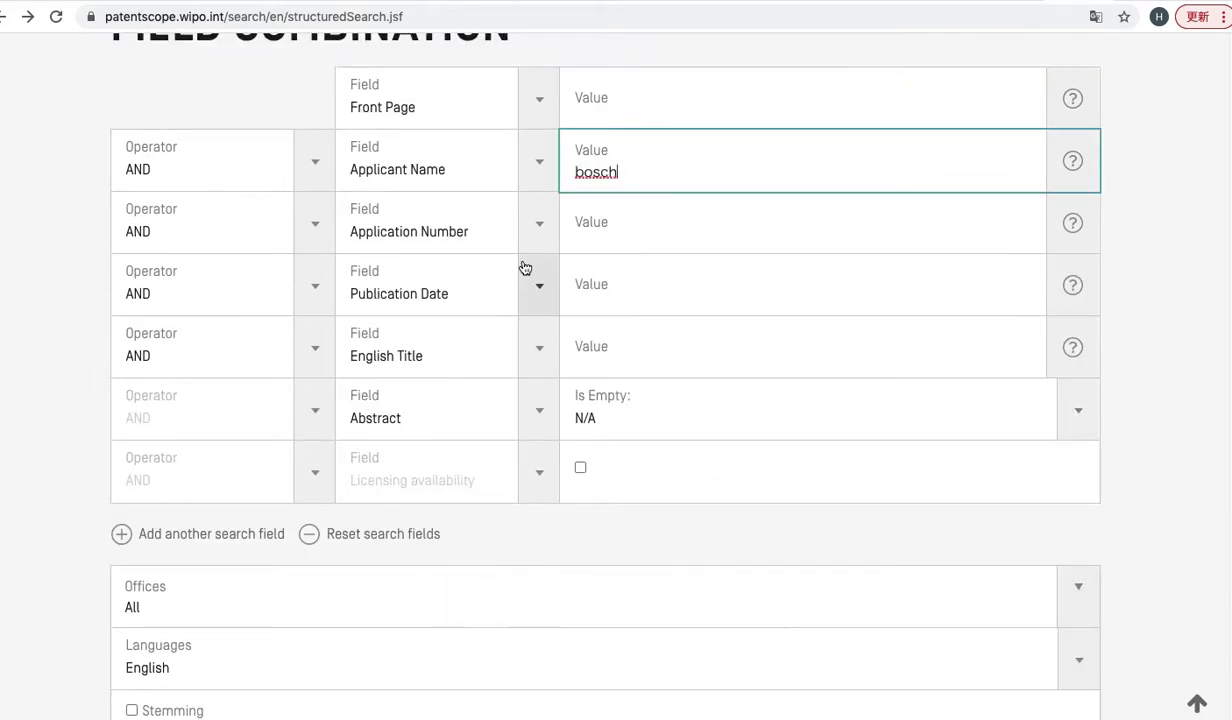
left_click(537, 224)
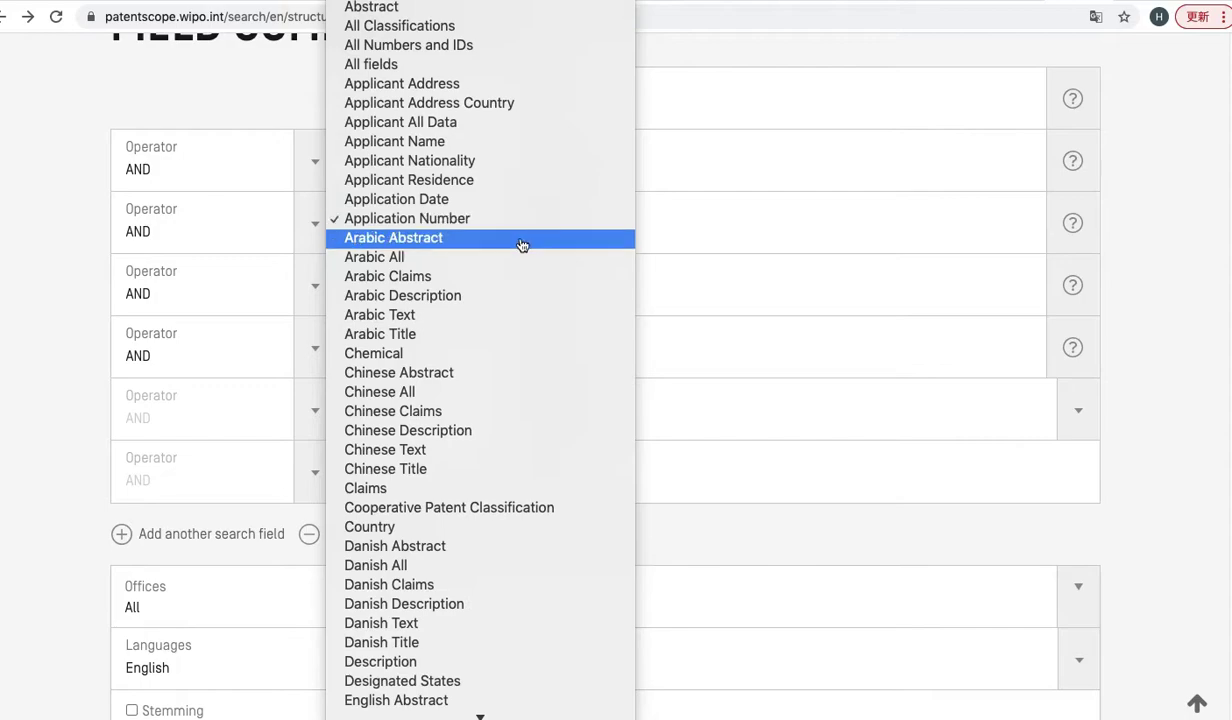
scroll(482, 425, "down", 4)
scroll(482, 430, "down", 20)
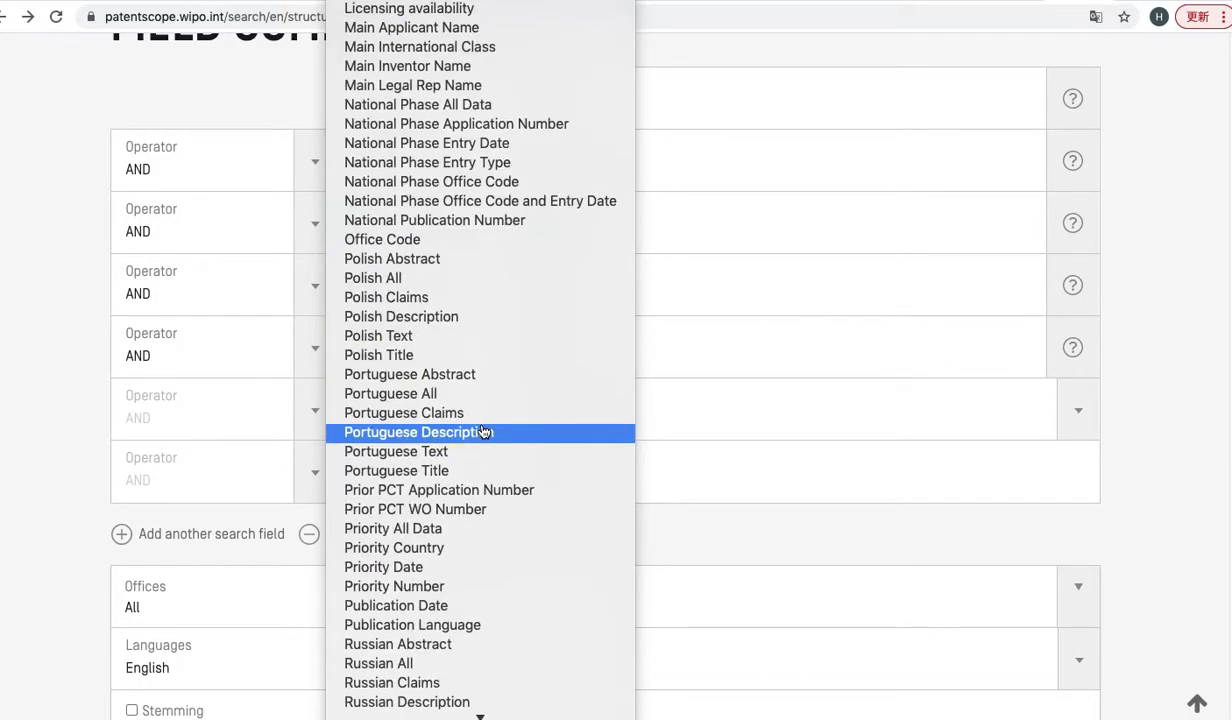
left_click(470, 539)
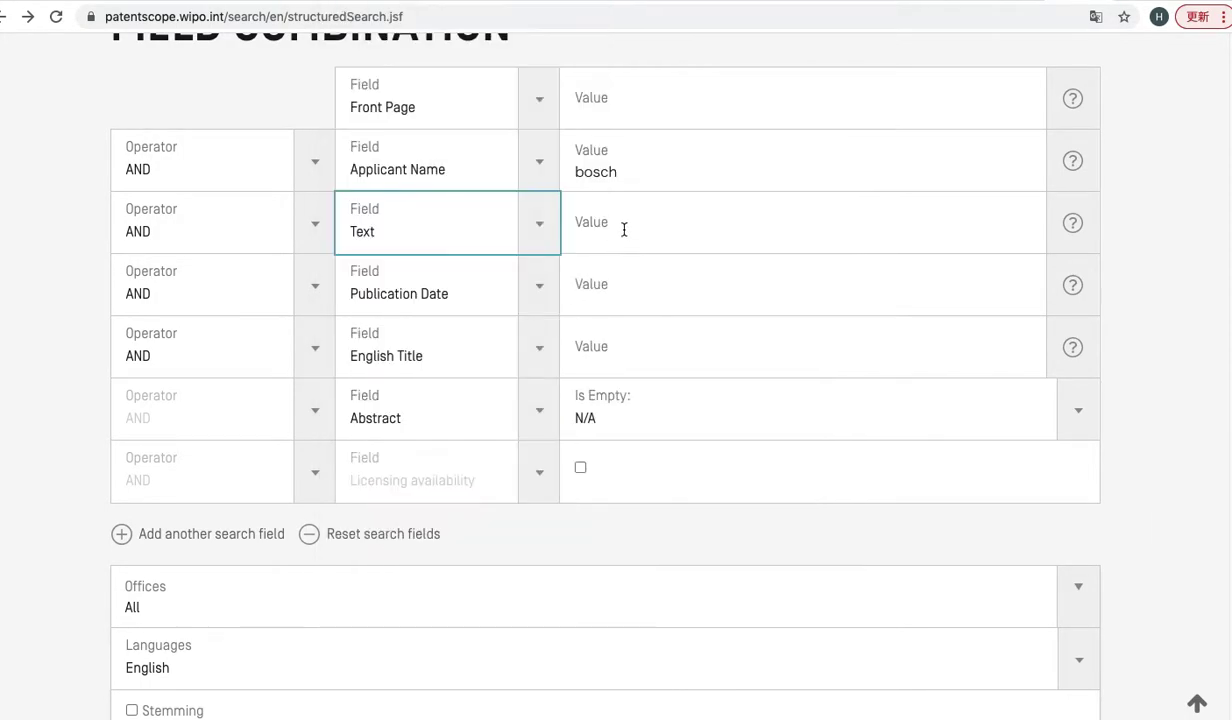
left_click(626, 226)
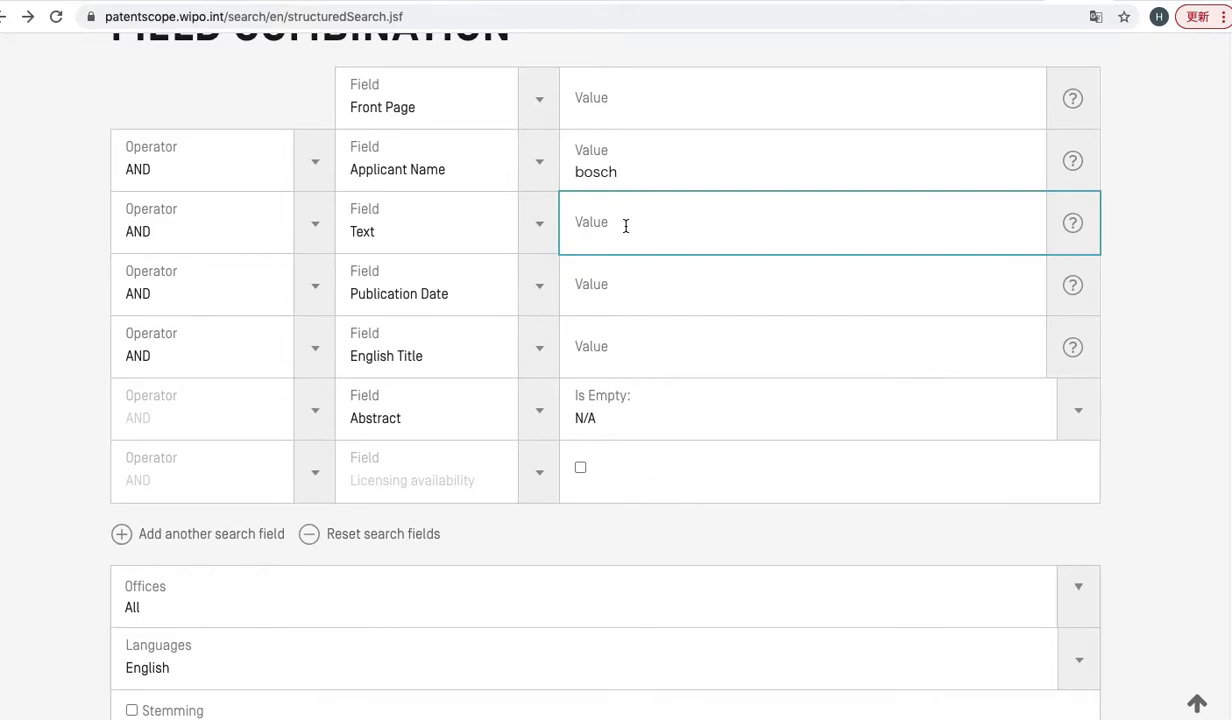
type("ceramic")
scroll(682, 289, "down", 2)
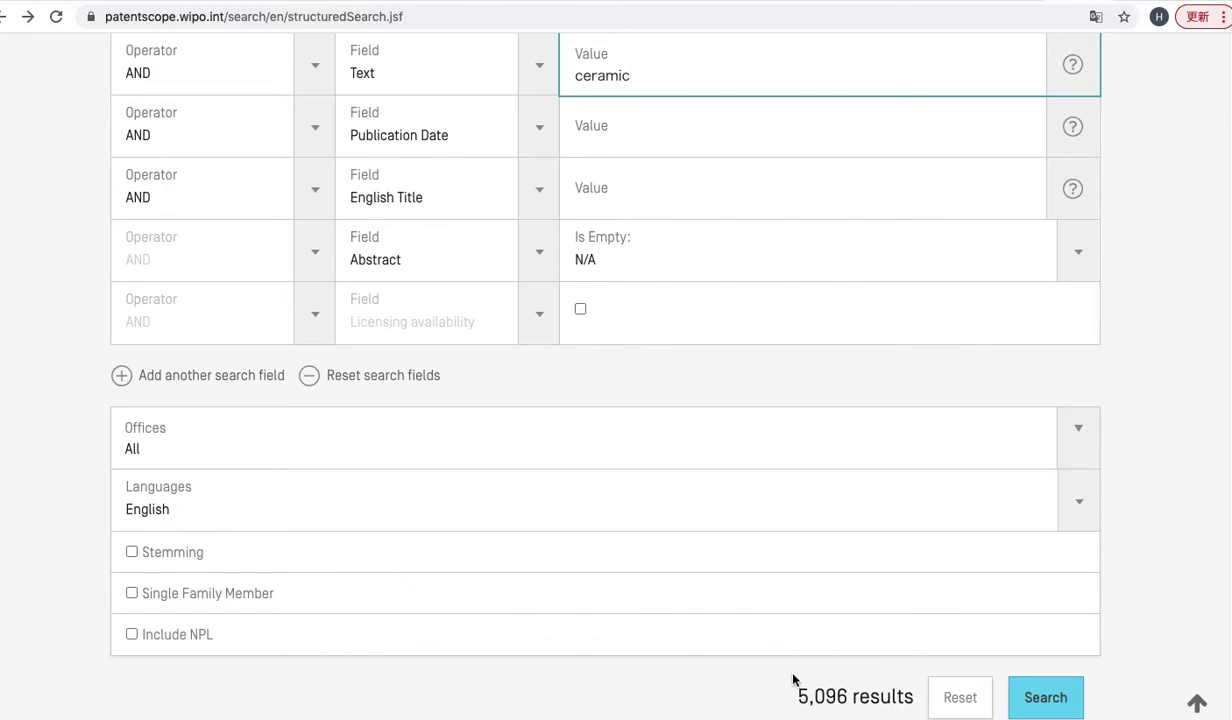
scroll(793, 680, "up", 3)
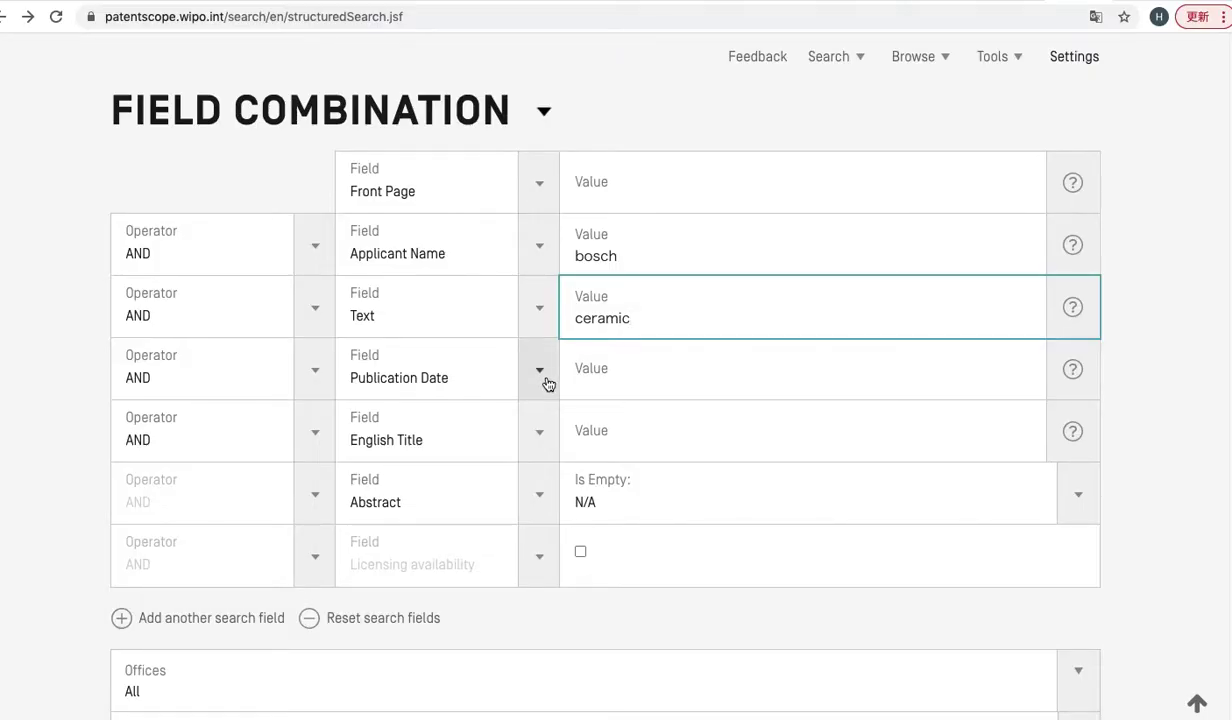
Switch the Publication Date row's field to Application Date.
left_click(541, 376)
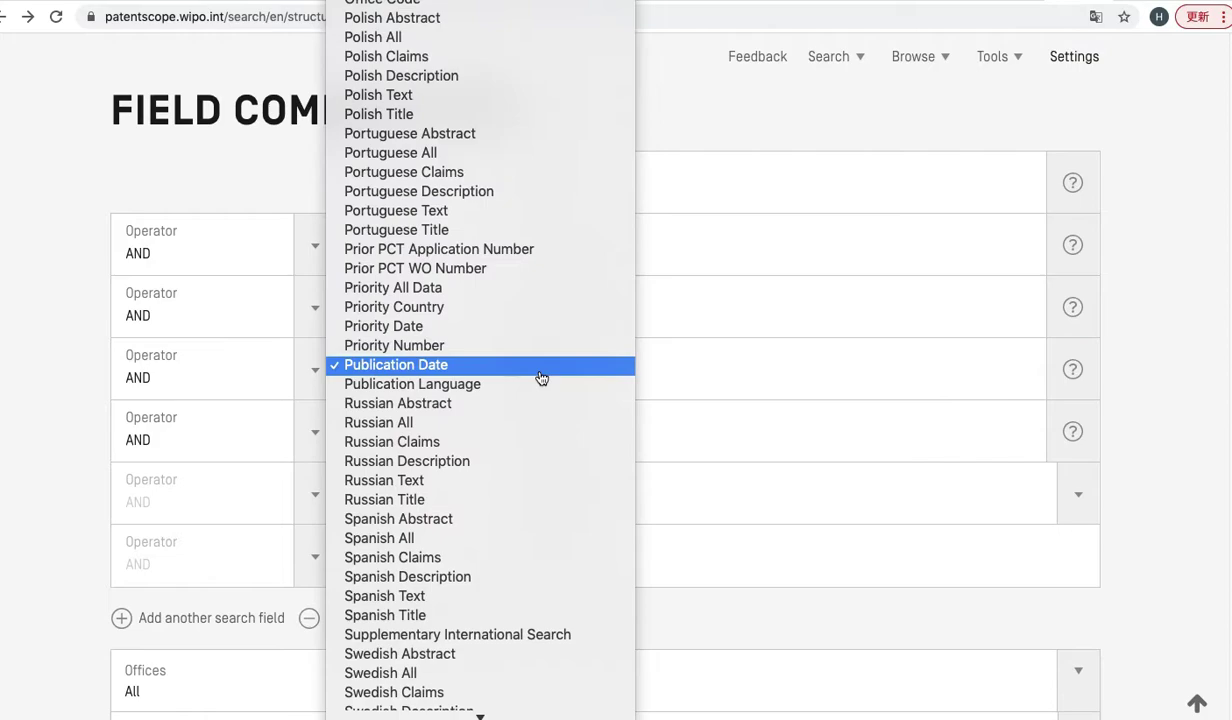
scroll(500, 349, "up", 5)
scroll(505, 351, "up", 20)
scroll(507, 351, "up", 5)
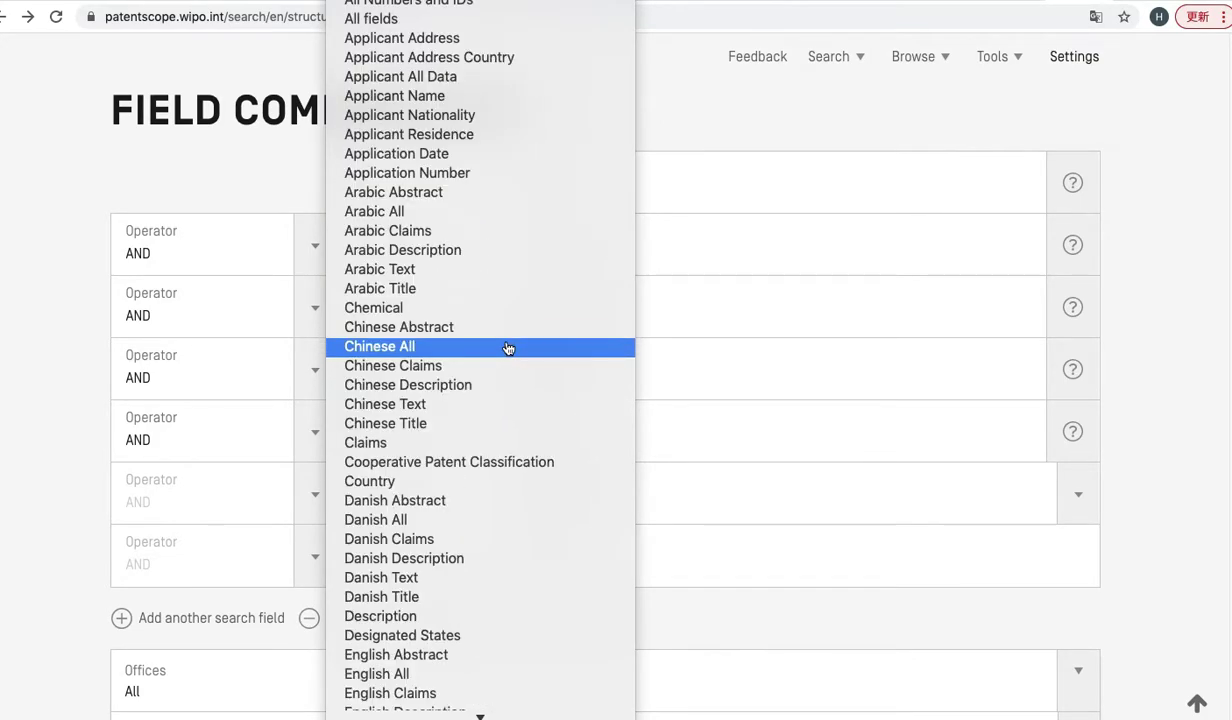
left_click(456, 160)
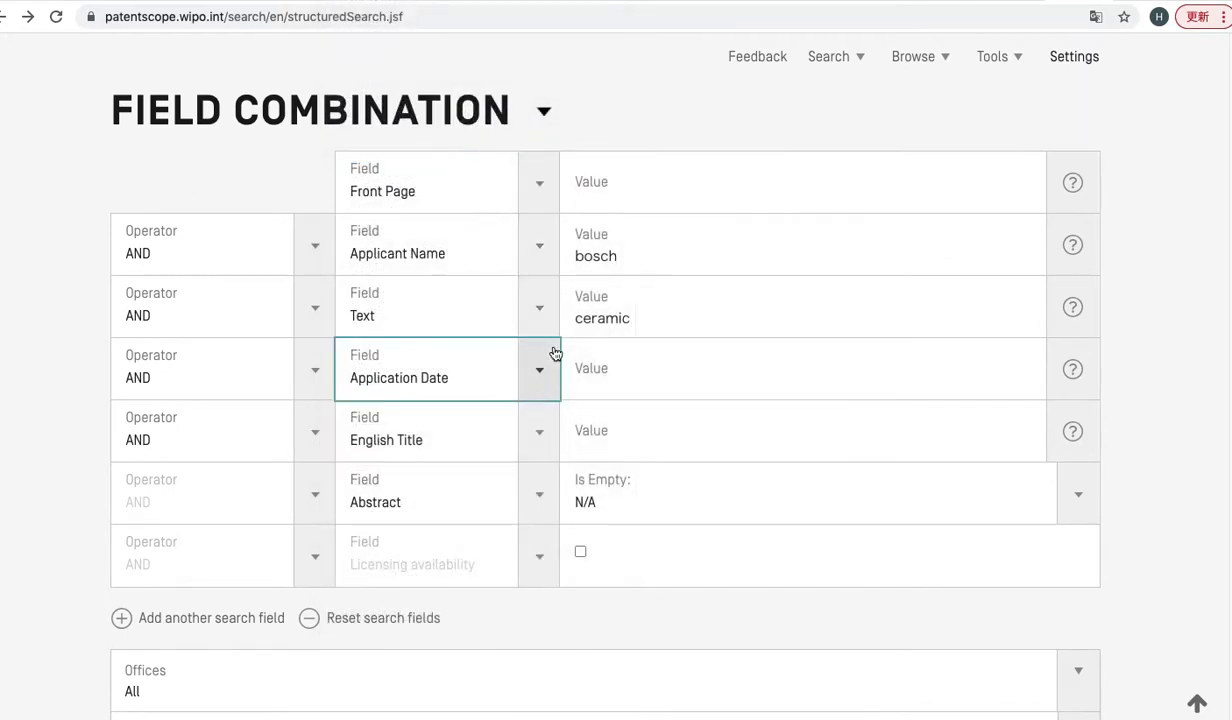
Insert the help example range and edit it to [01.01.2016 TO 01.01.2021], leaving 579 results.
left_click(1073, 375)
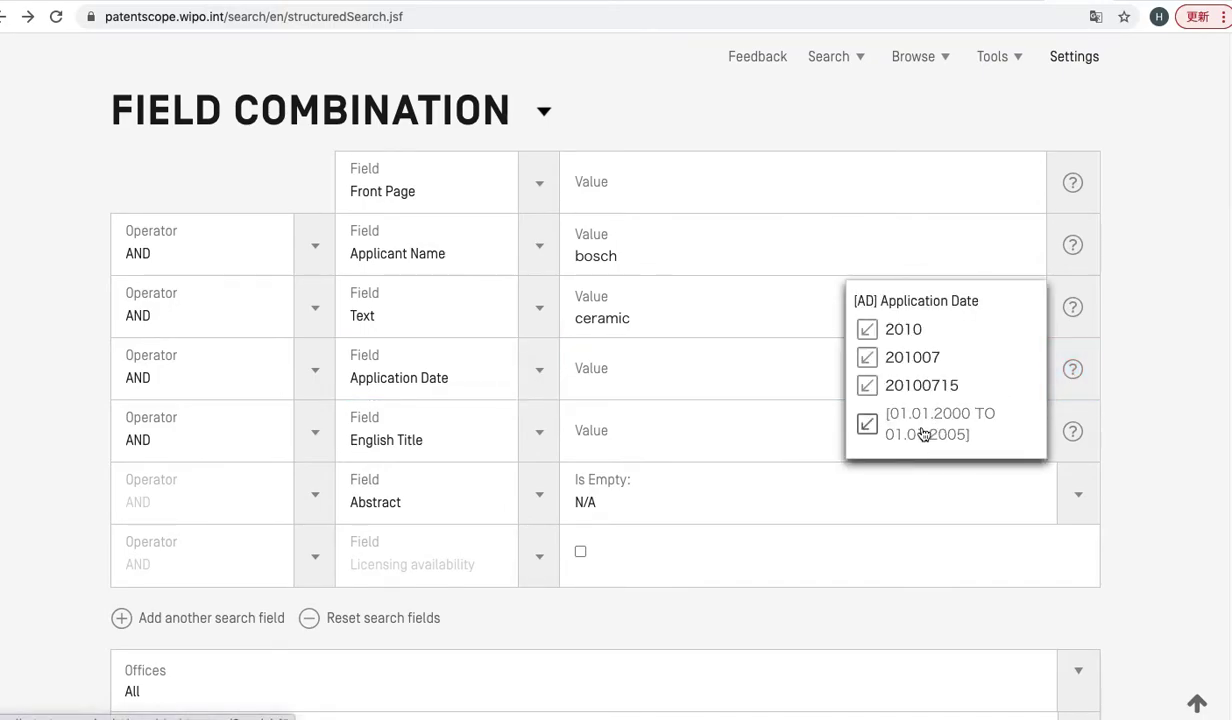
left_click(924, 433)
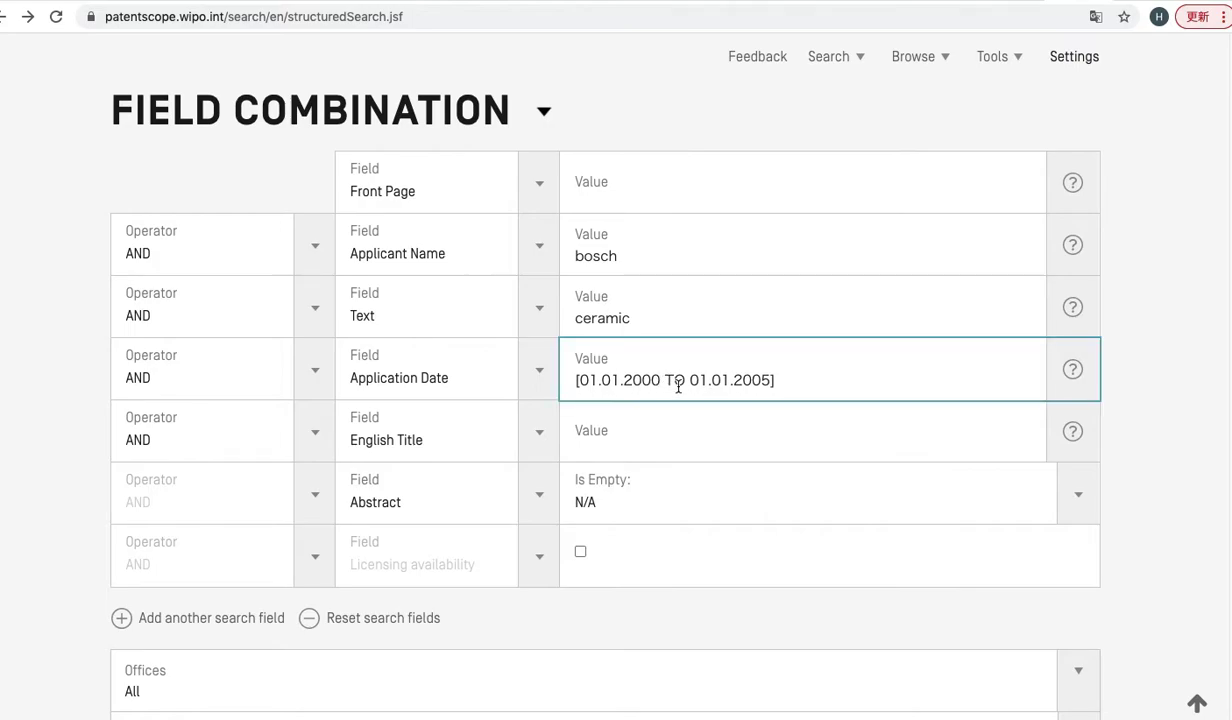
key("BackSpace")
type("1")
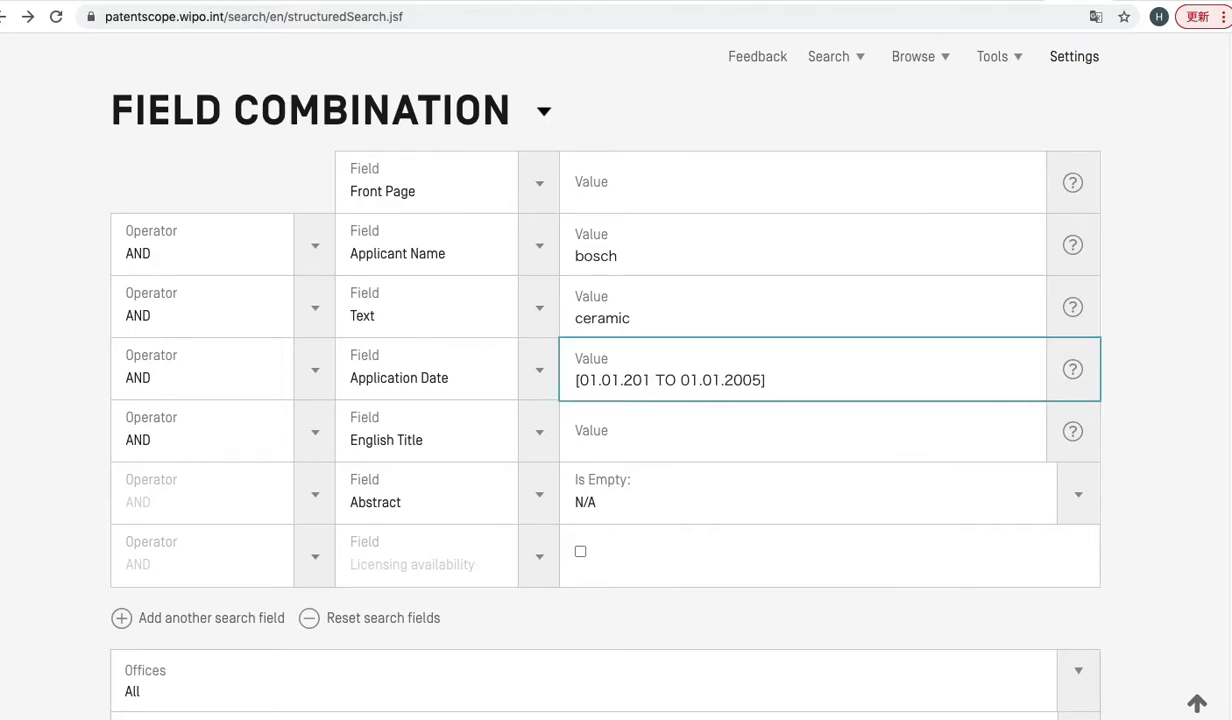
type("6")
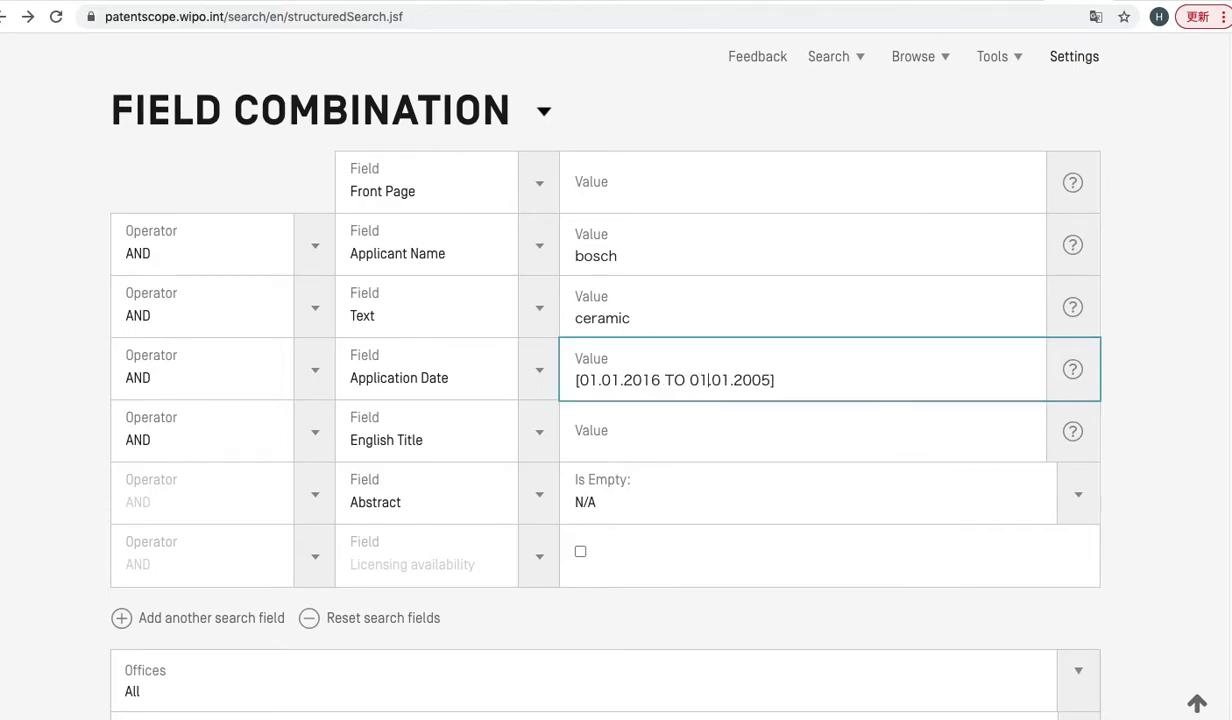
key("BackSpace")
key("BackSpace")
type("21")
scroll(716, 378, "down", 3)
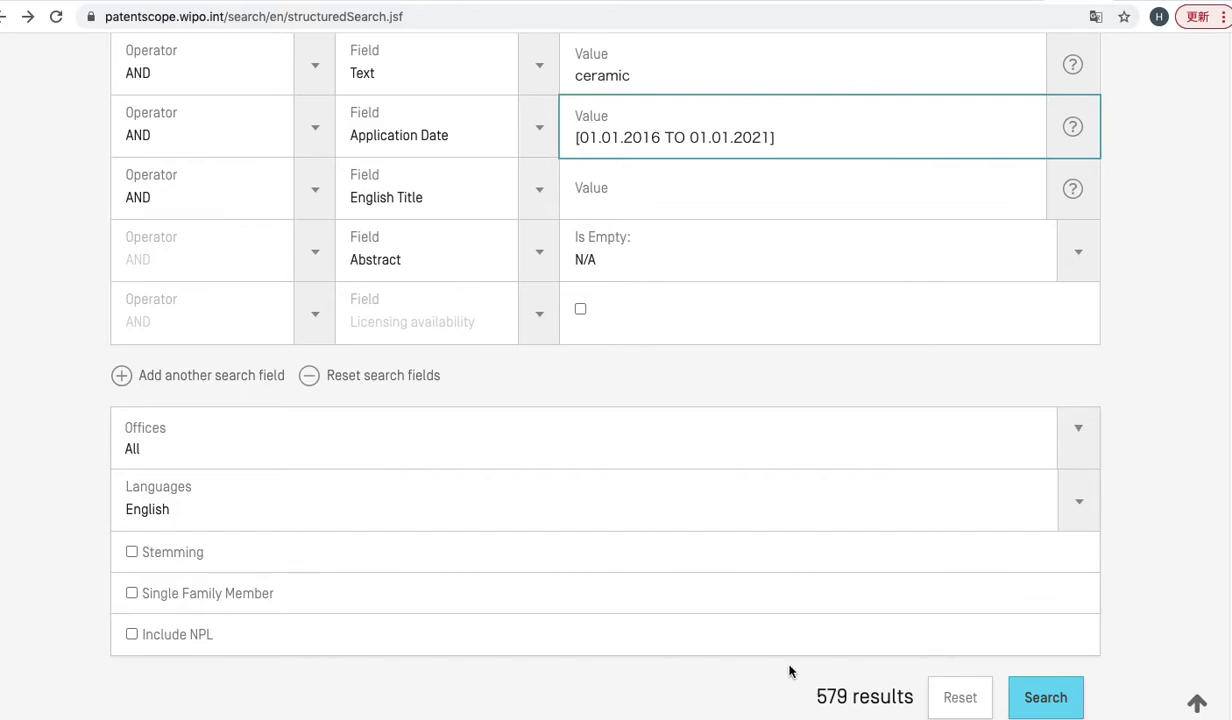
scroll(660, 550, "up", 2)
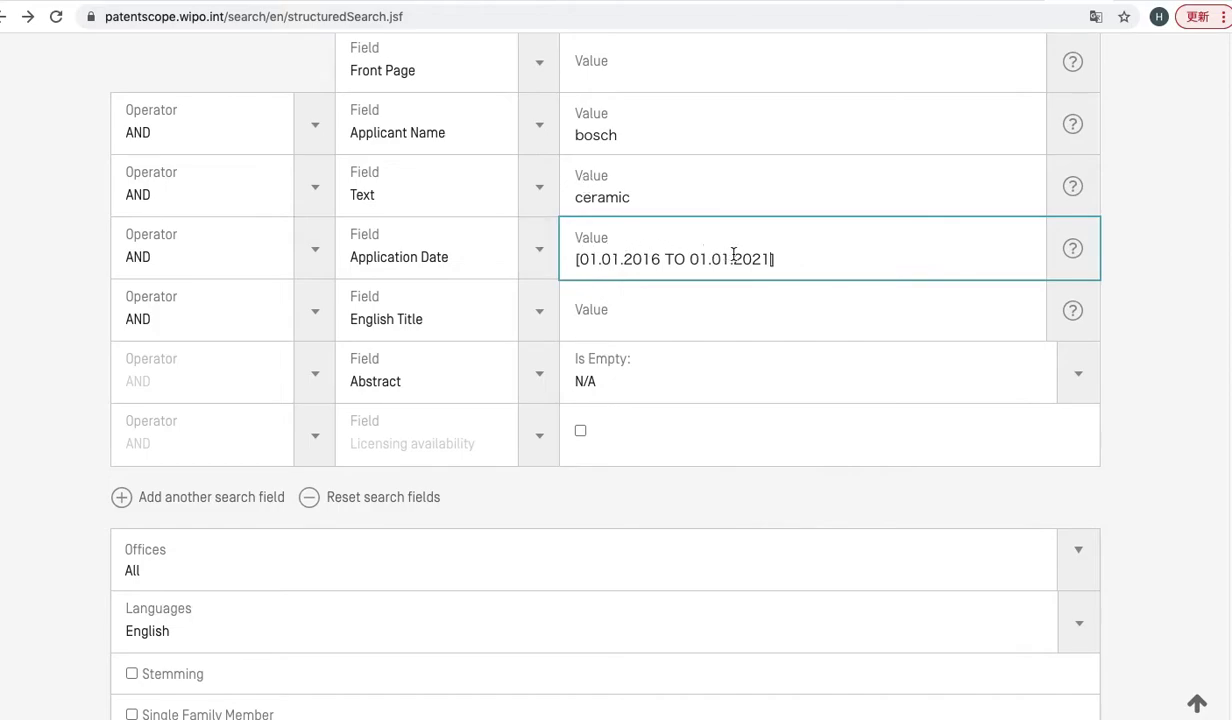
Extend the Text value to 'ceramic or keramik', updating the count to 1,215.
scroll(754, 259, "down", 2)
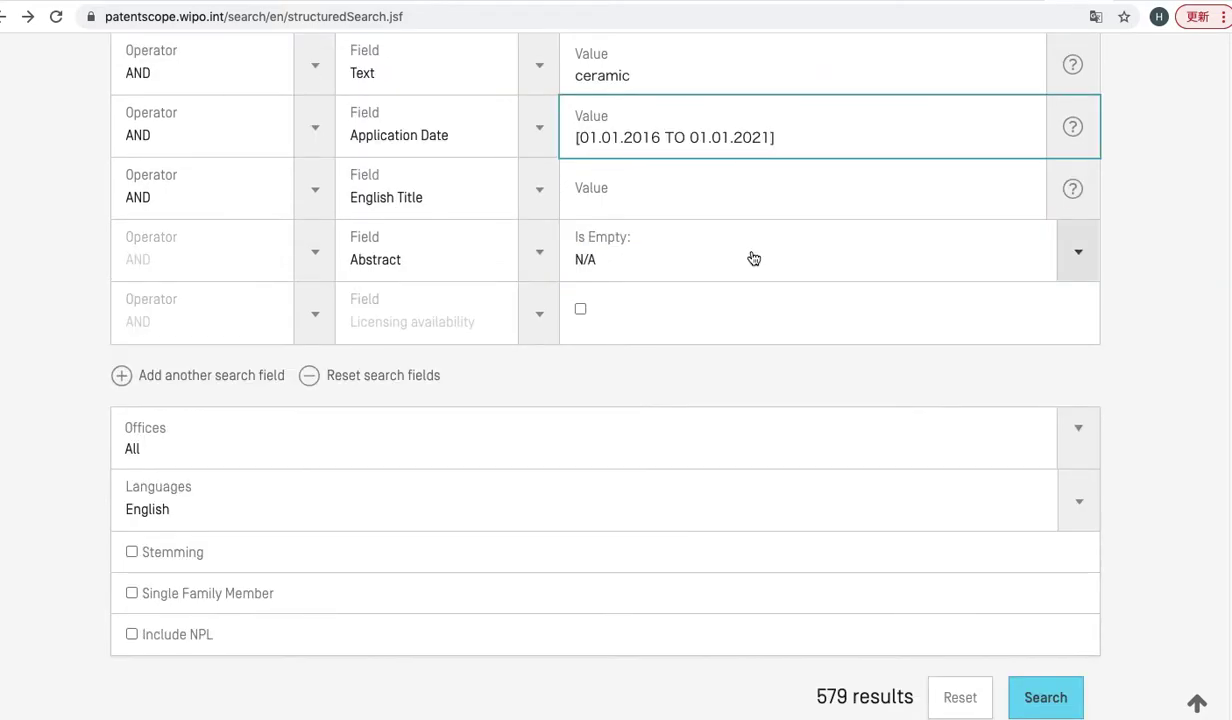
left_click(711, 74)
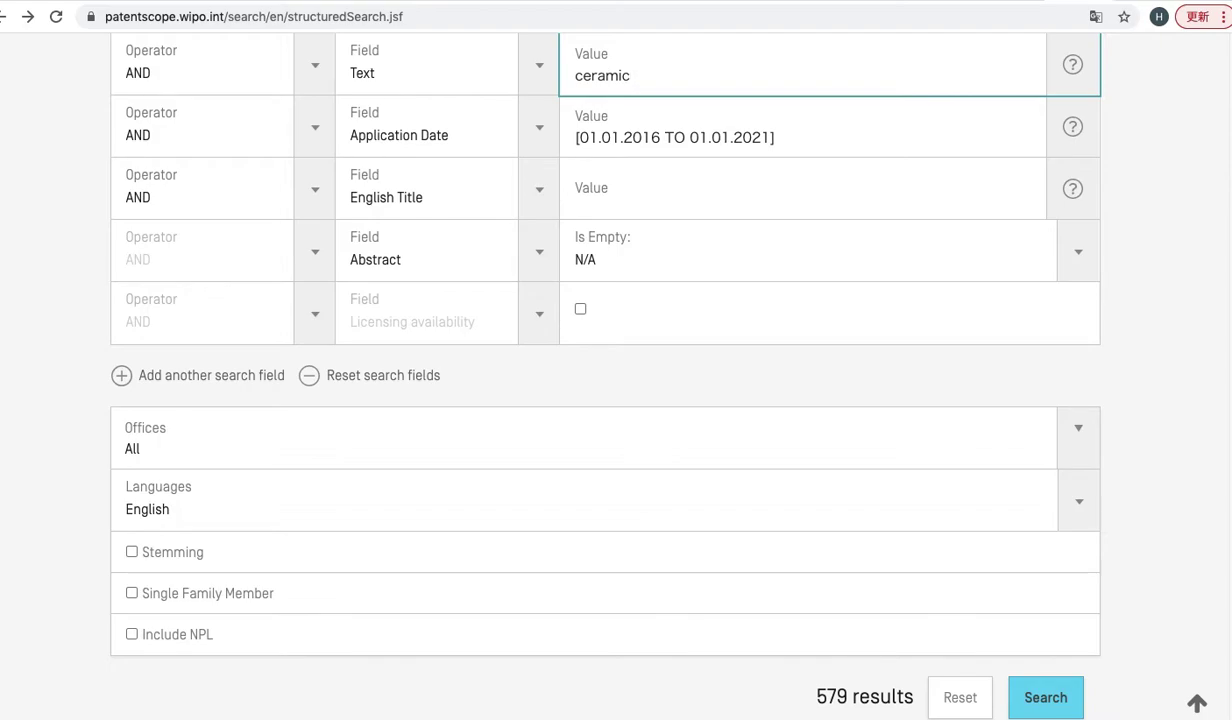
type("or k")
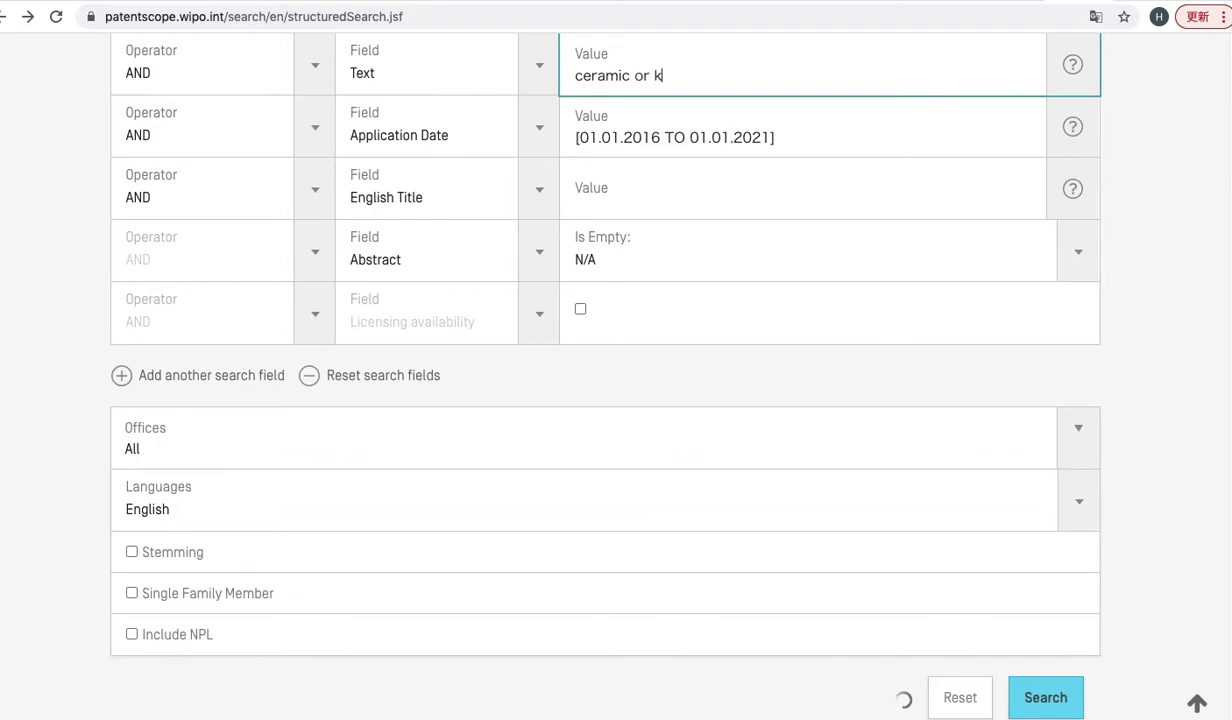
type("eramik")
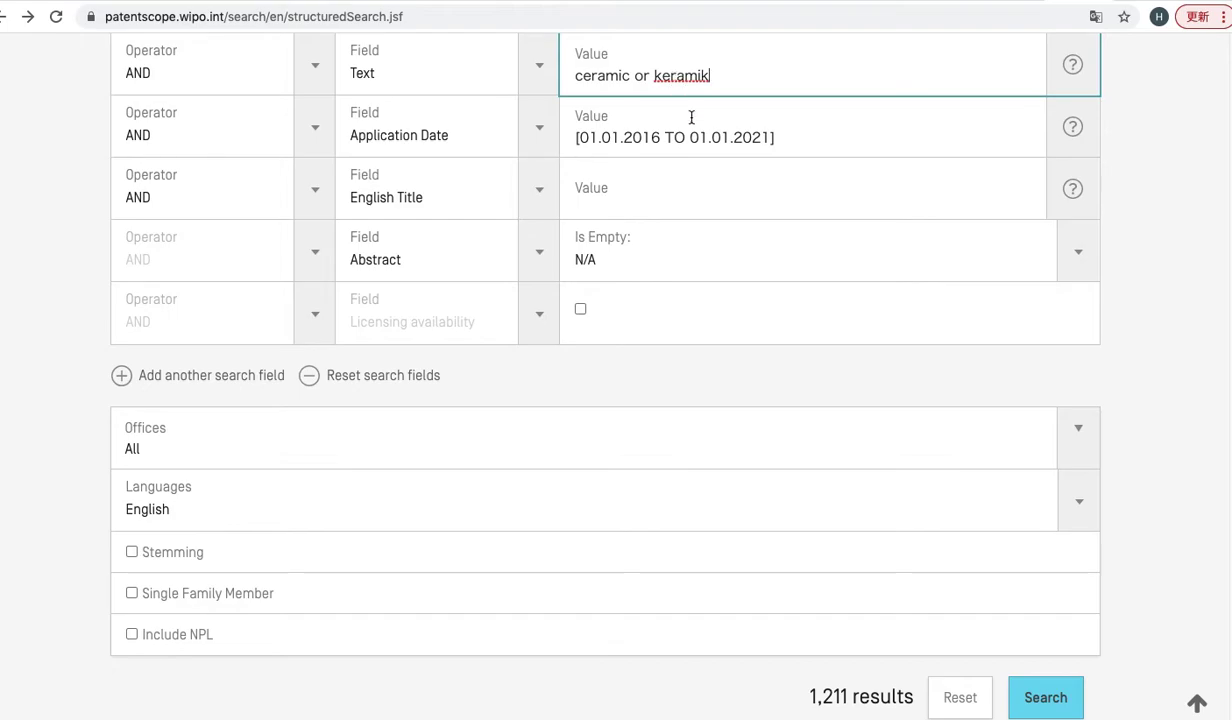
left_click(773, 683)
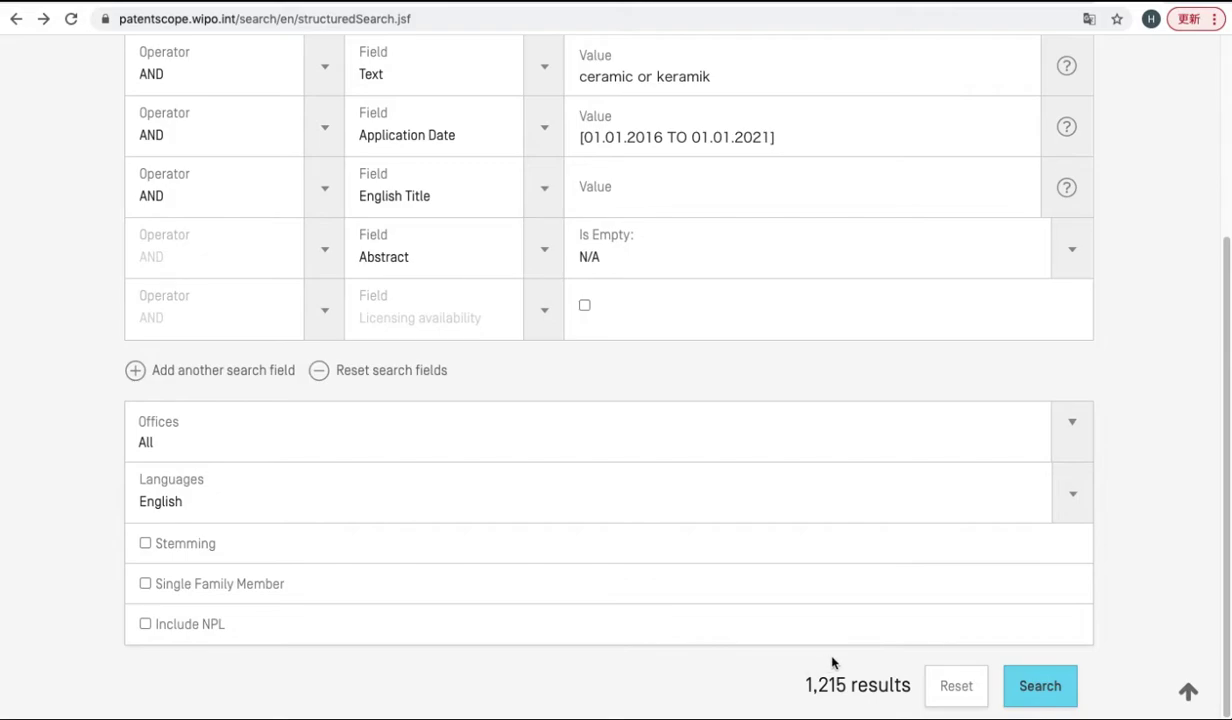
Run the combined search and dismiss the Google Translate popup.
left_click(1036, 688)
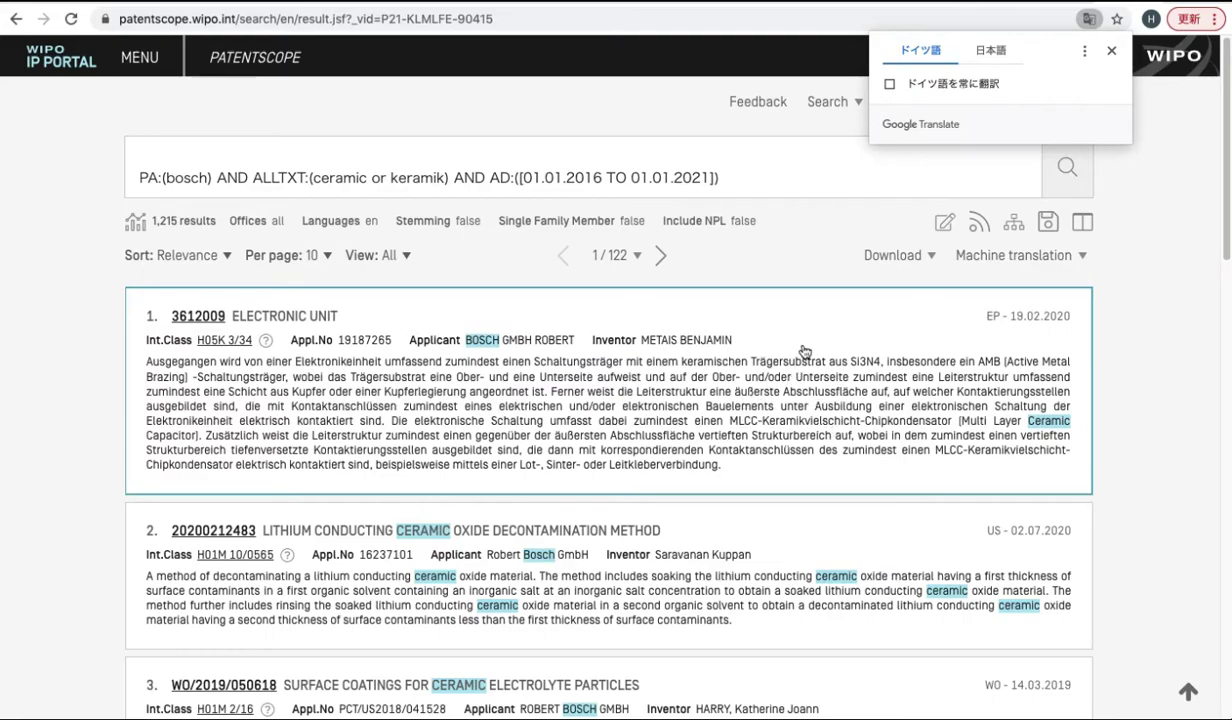
scroll(775, 340, "down", 4)
left_click(742, 286)
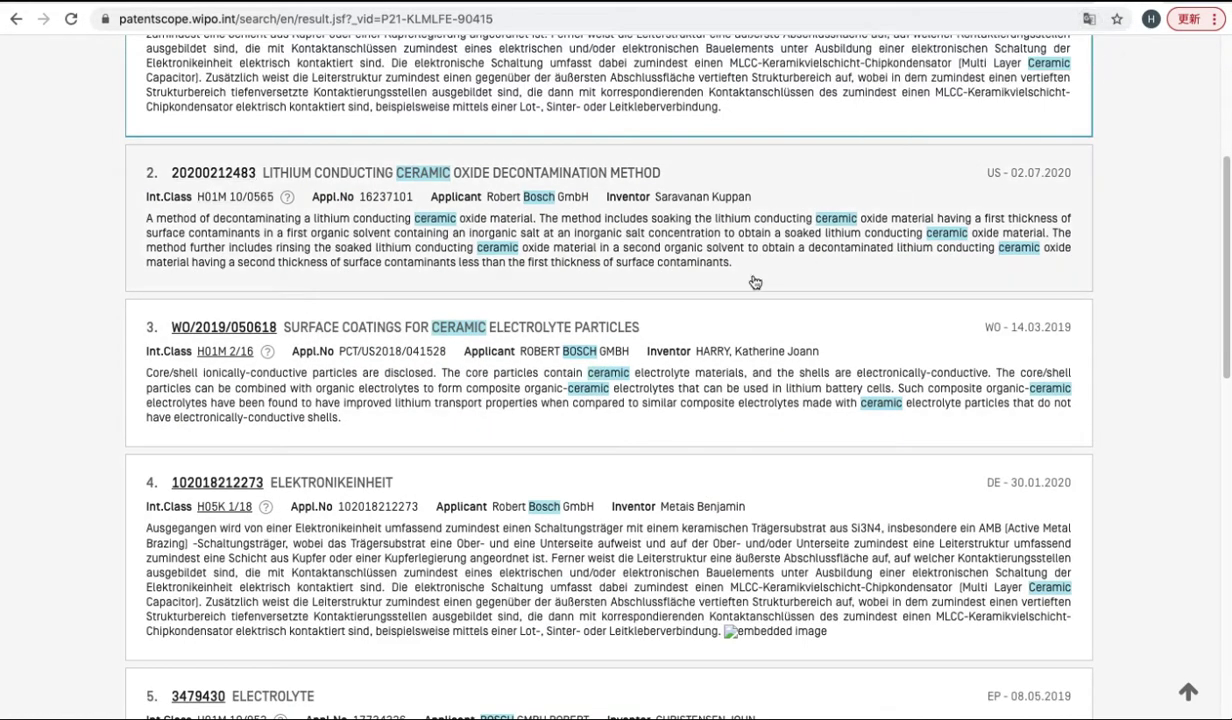
Switch the results view to All+Image.
scroll(742, 286, "down", 11)
scroll(531, 520, "up", 15)
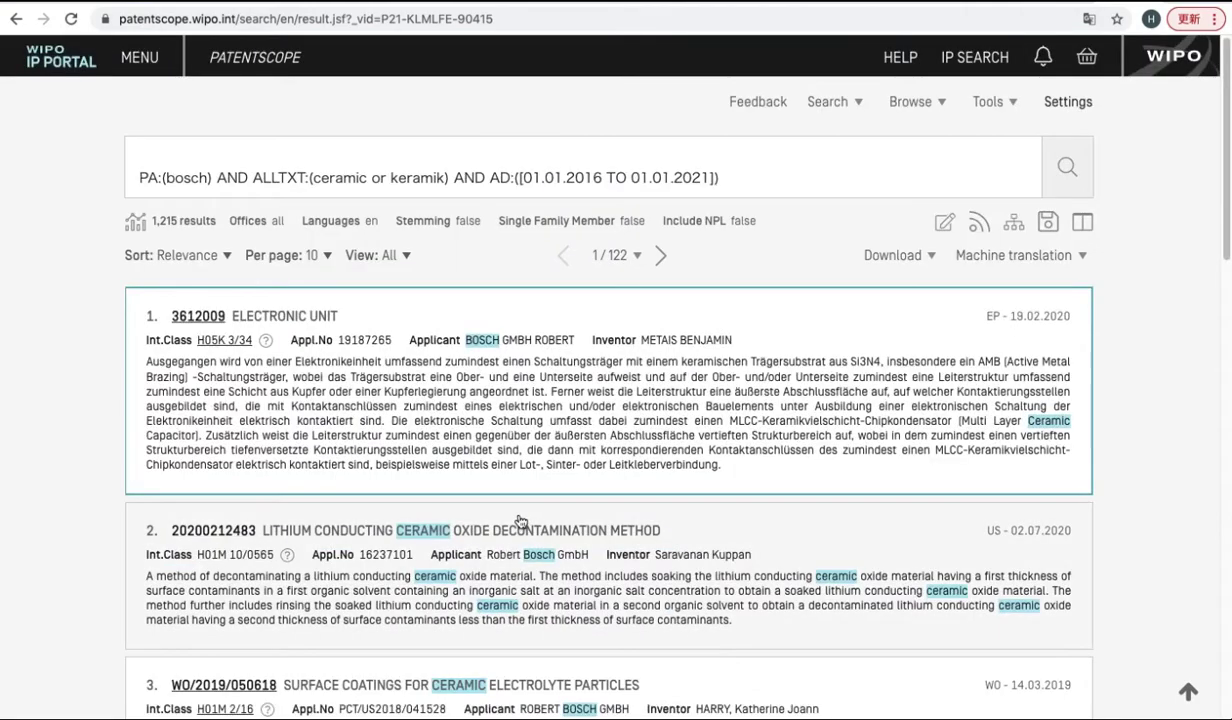
left_click(404, 262)
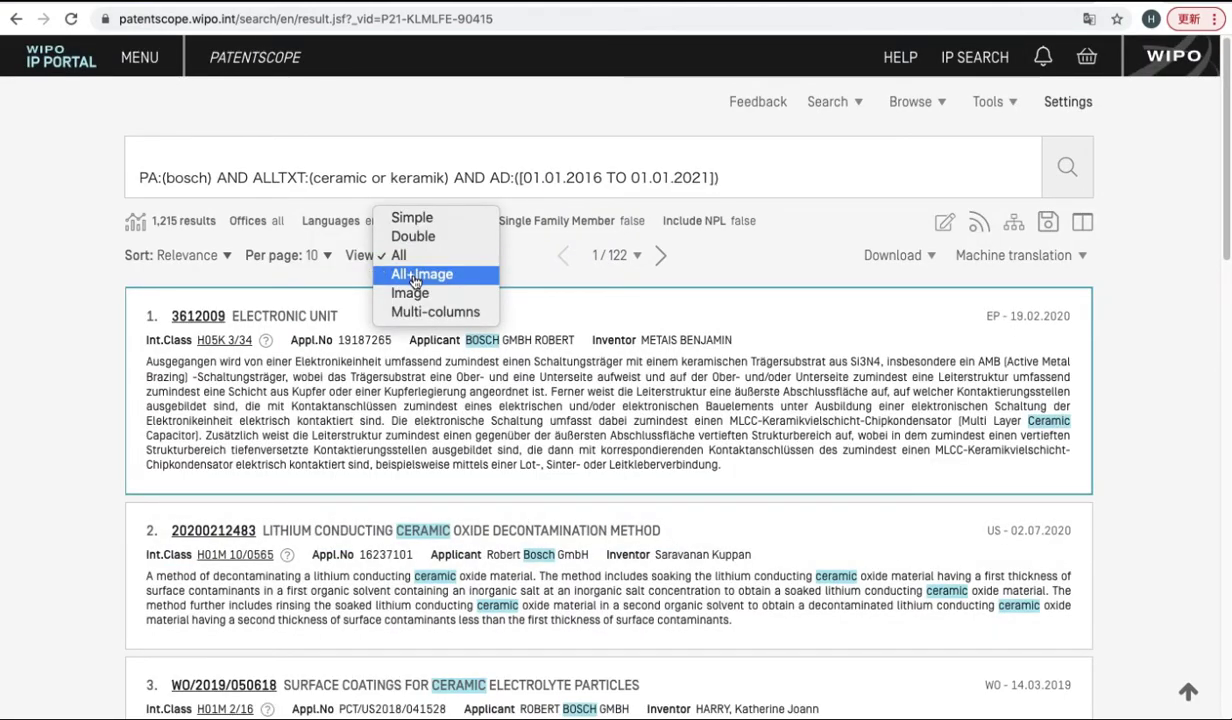
left_click(416, 276)
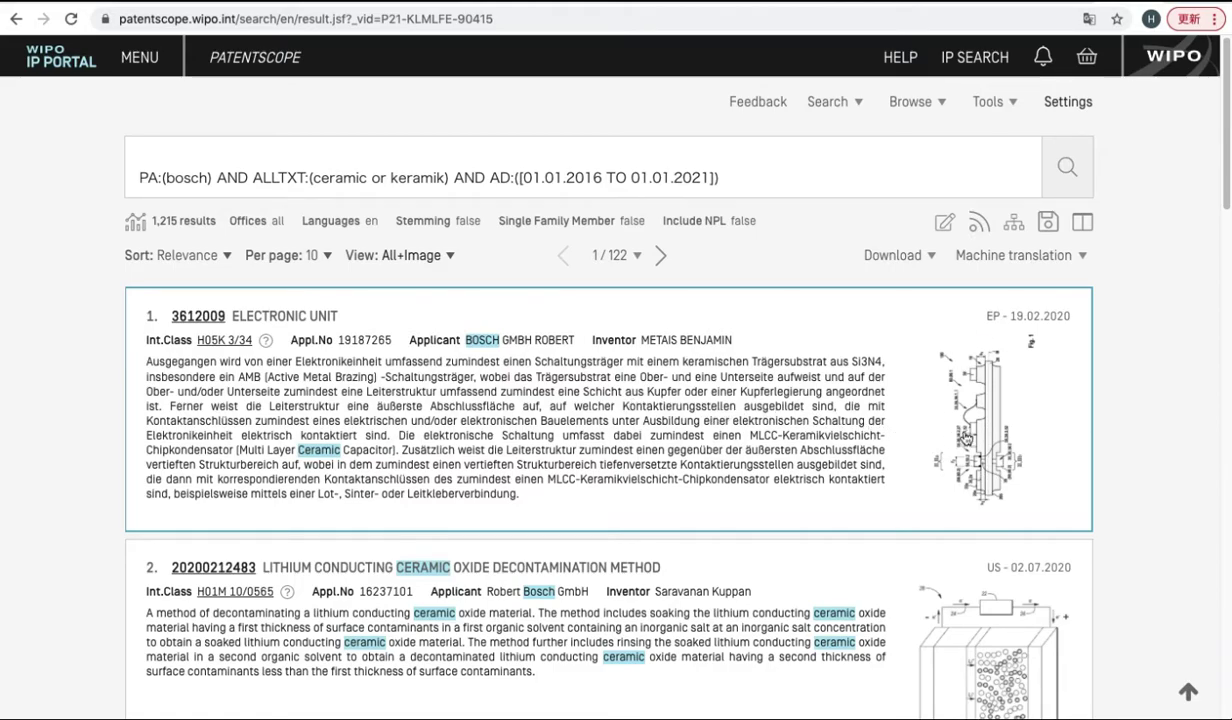
Show 50 results per page, check the list's bottom, then return to the top.
left_click(320, 263)
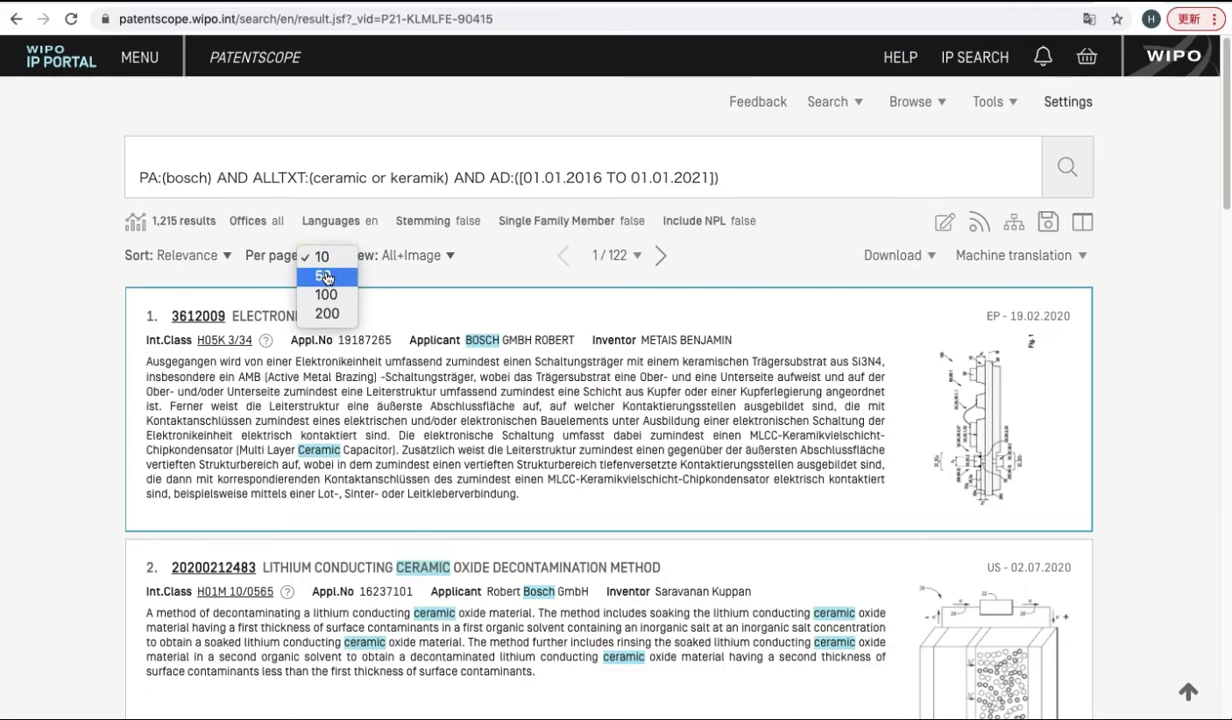
left_click(325, 277)
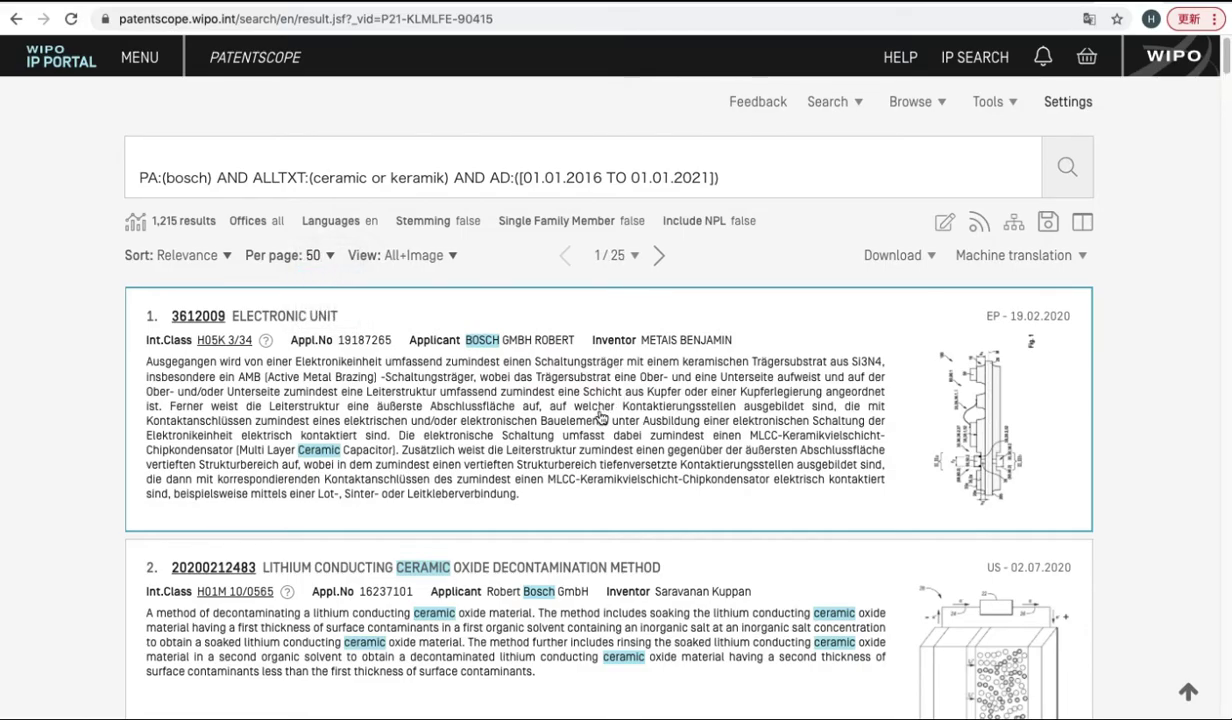
scroll(598, 417, "down", 20)
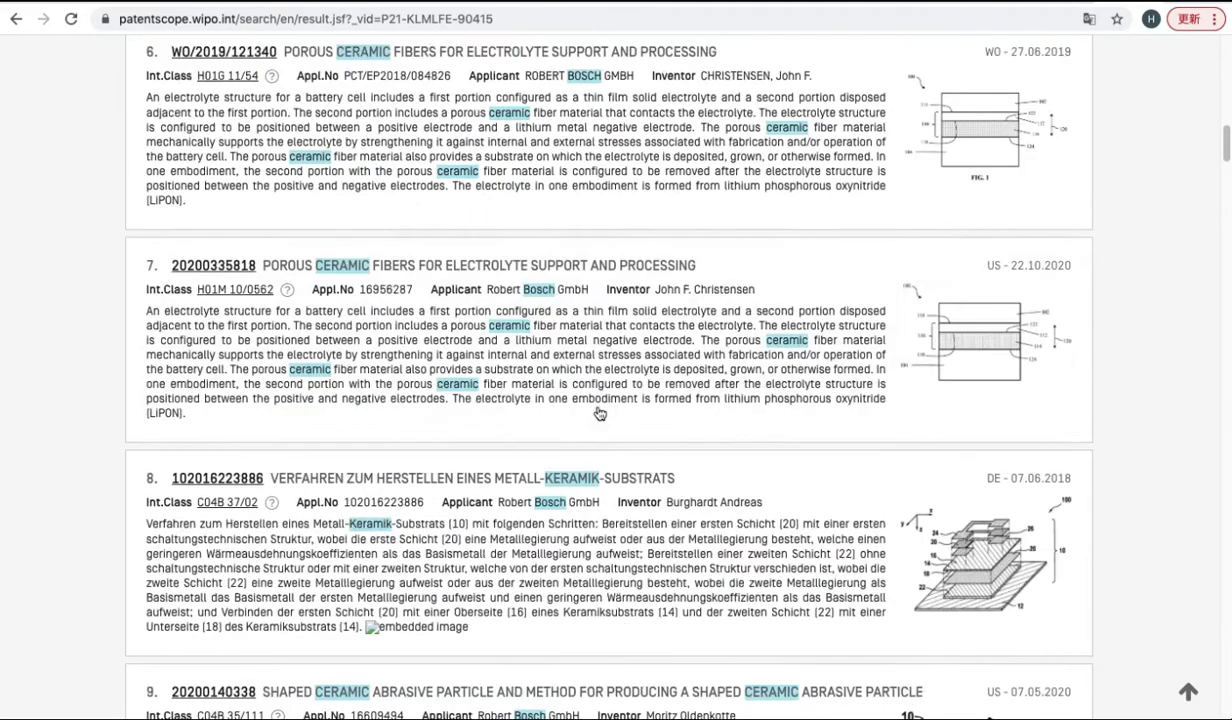
scroll(316, 434, "down", 20)
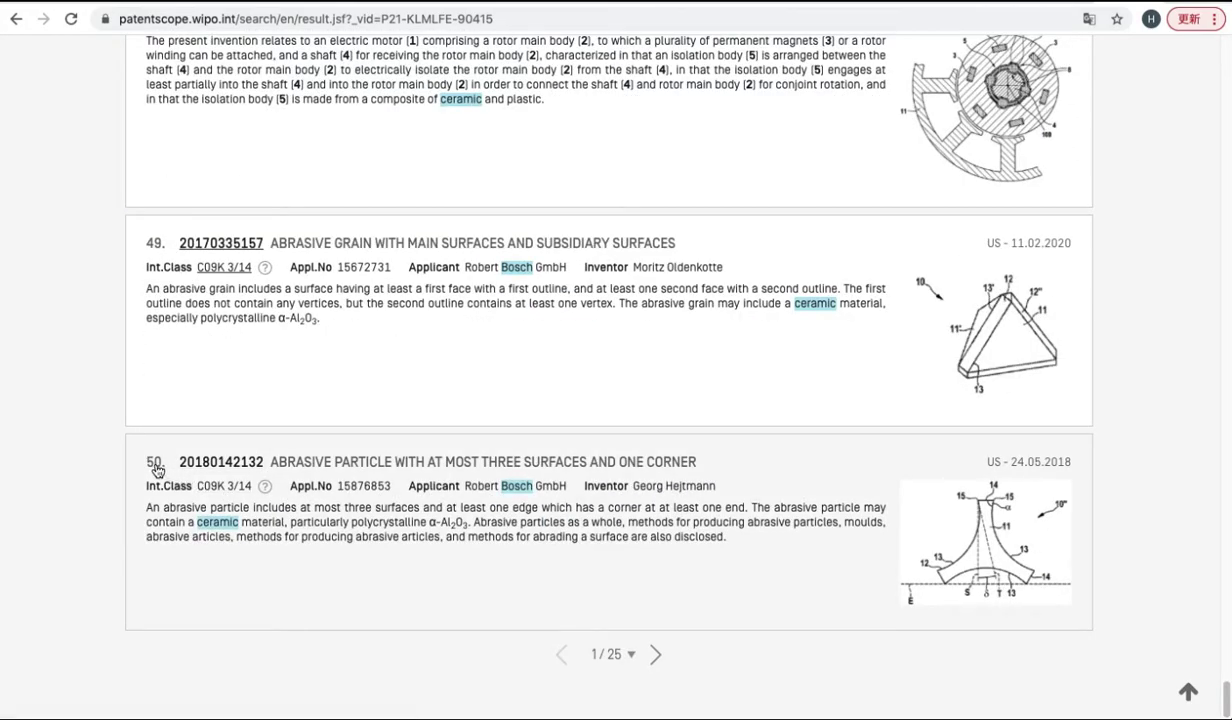
left_click(1188, 692)
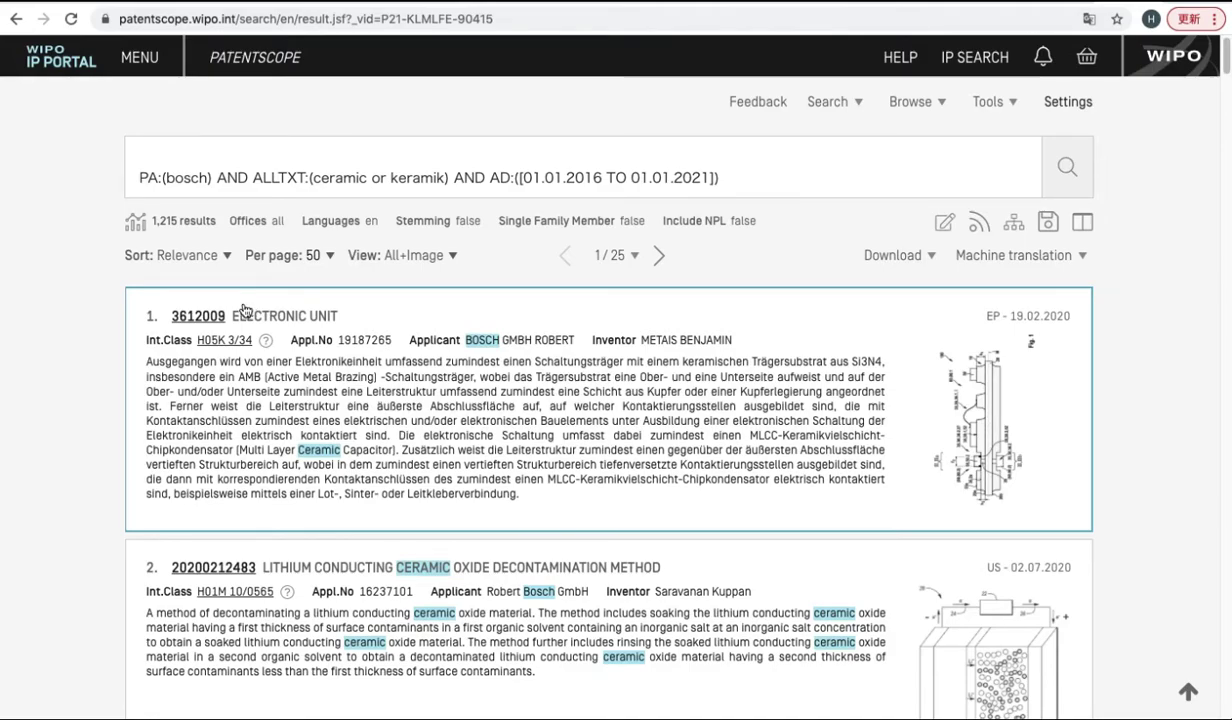
left_click(196, 318)
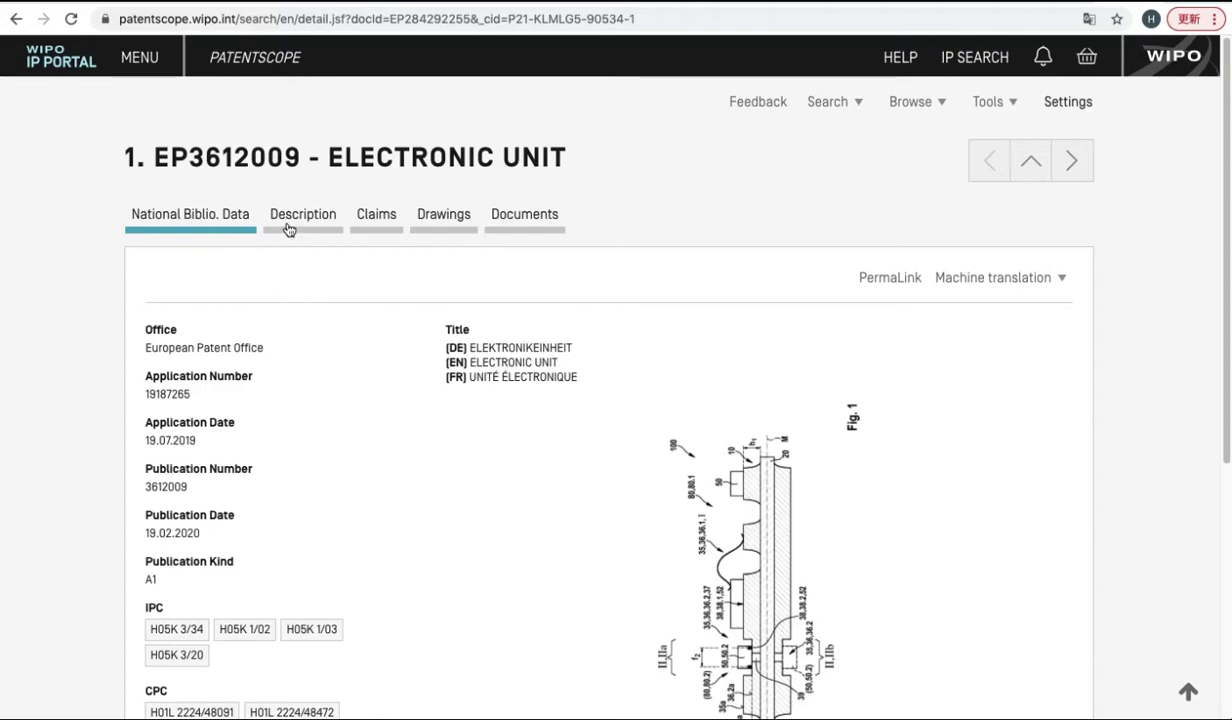
left_click(292, 223)
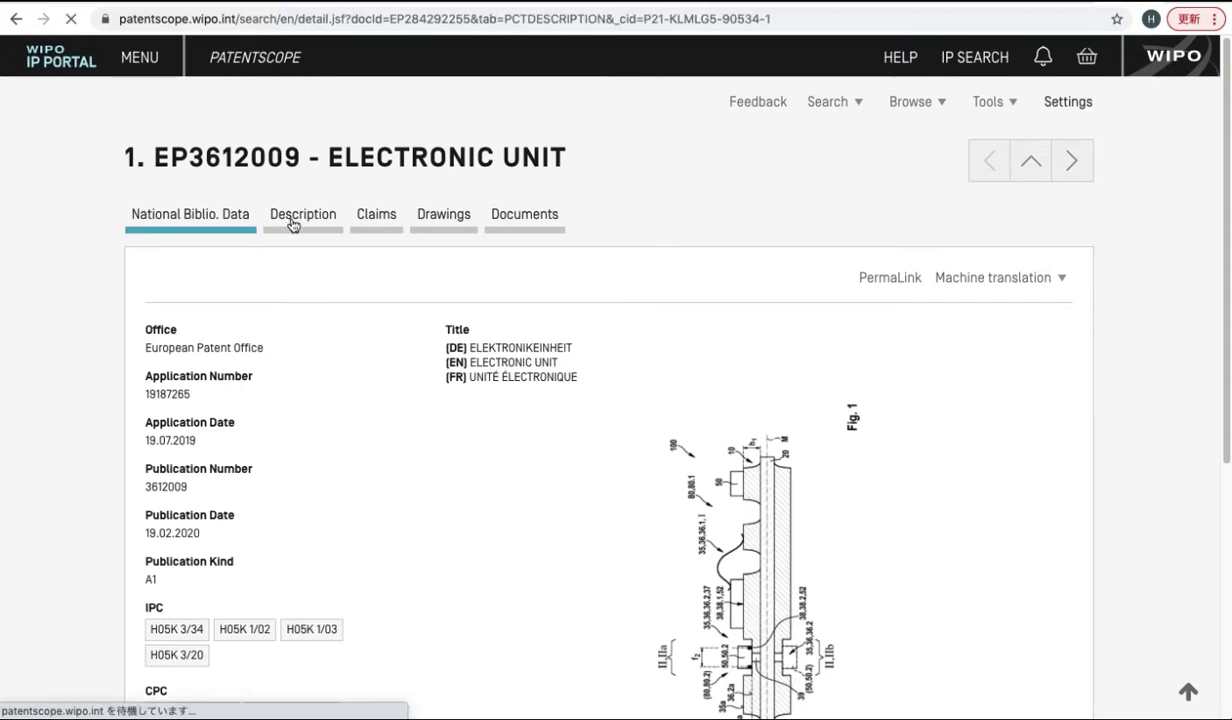
scroll(543, 545, "down", 1)
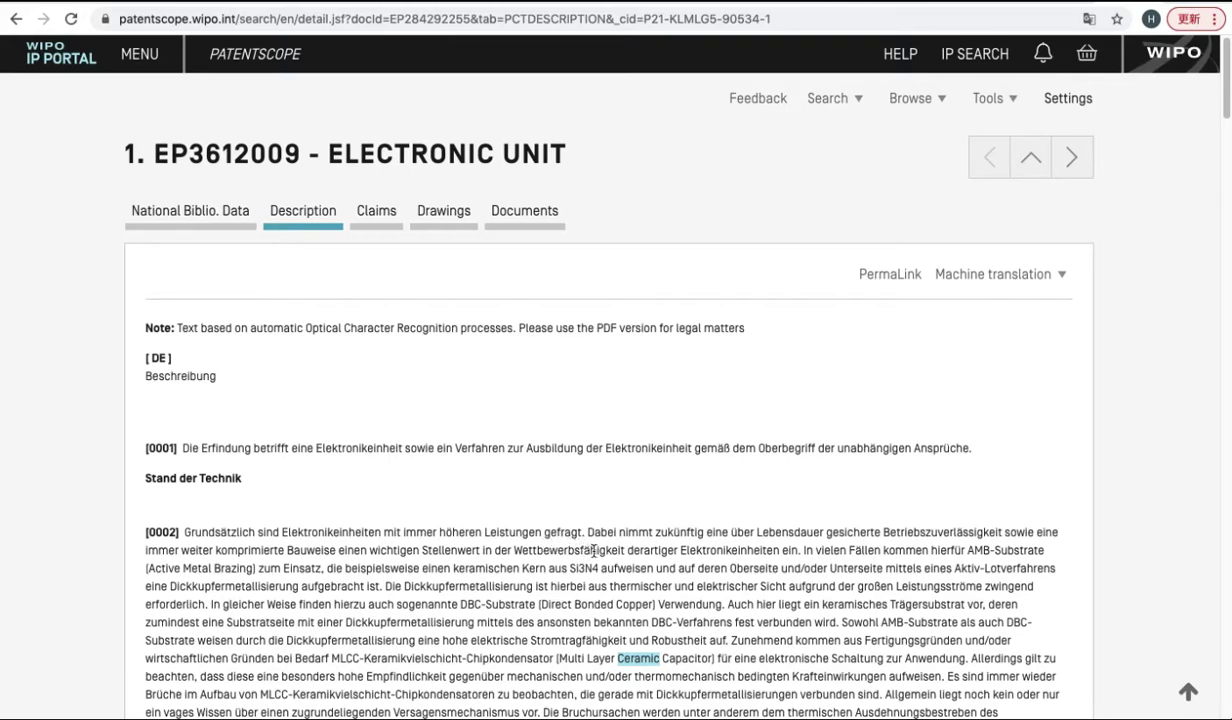
scroll(622, 586, "down", 2)
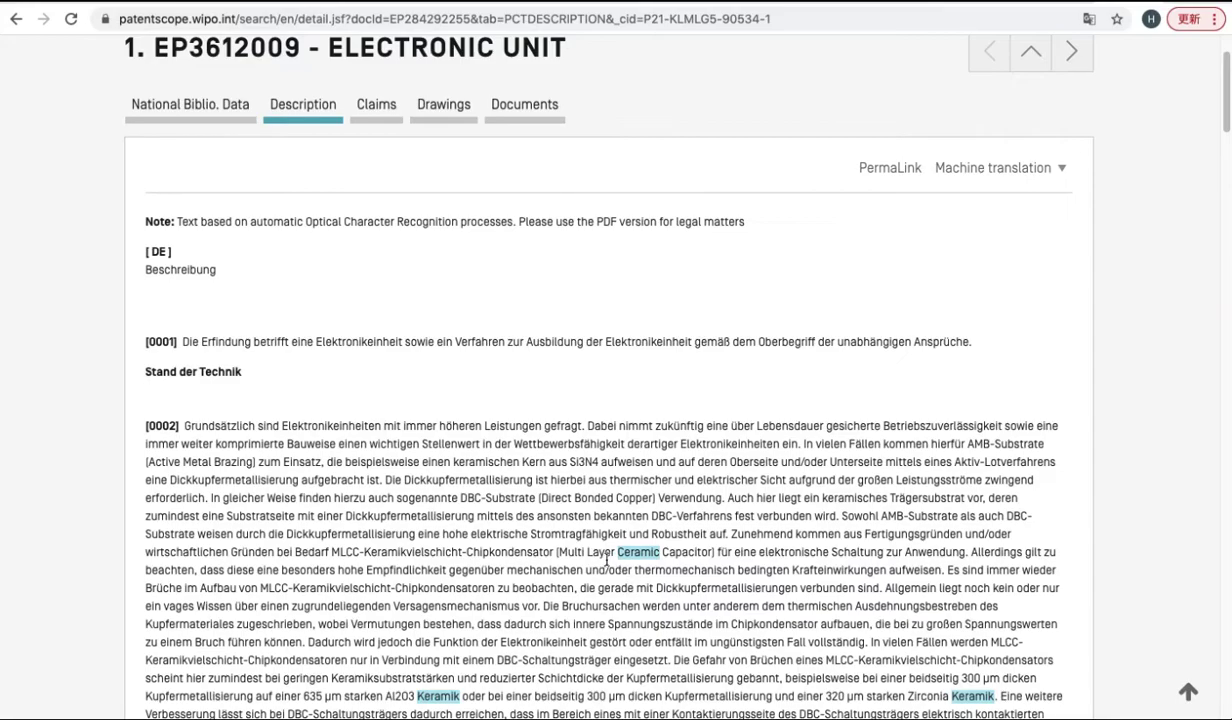
left_click_drag(604, 552, 661, 560)
scroll(661, 560, "down", 2)
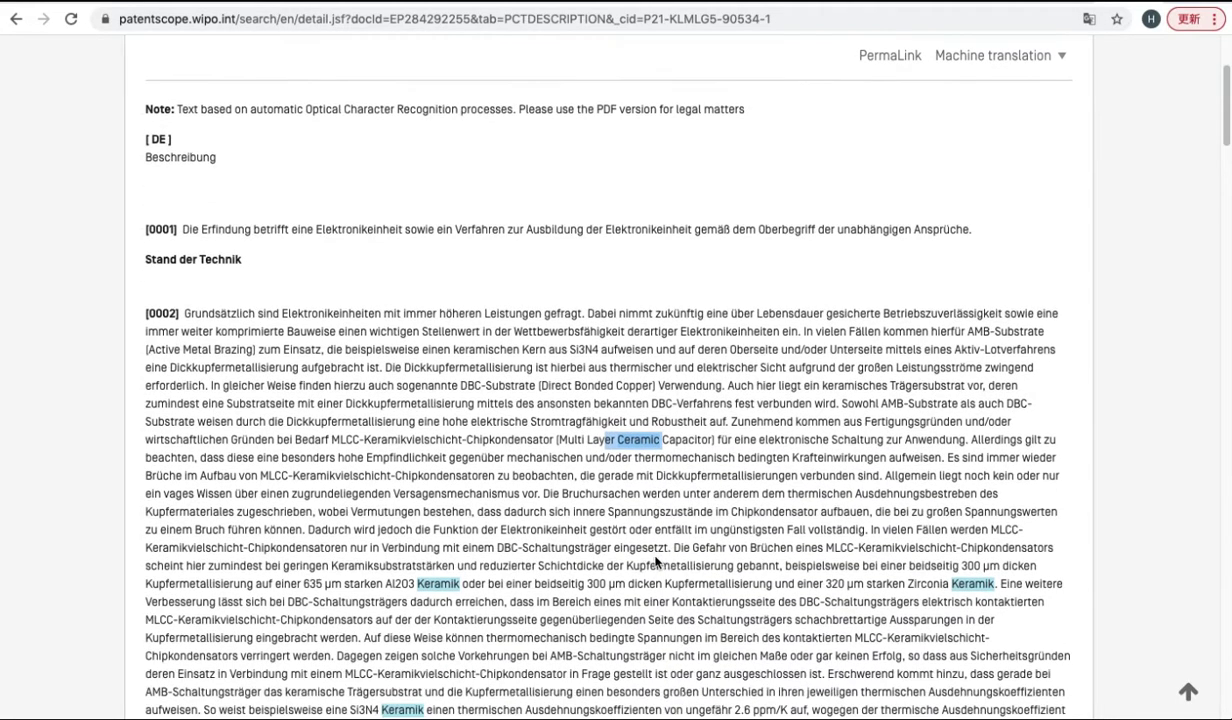
left_click_drag(420, 587, 461, 587)
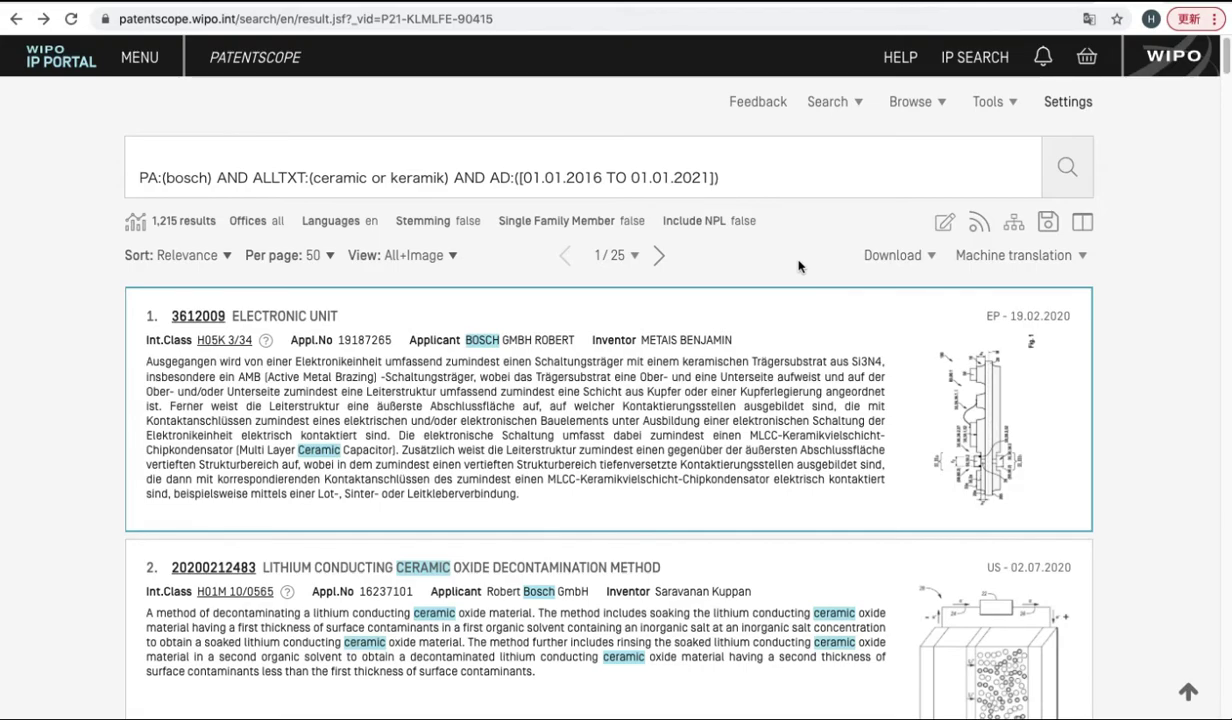
Download up to 10,000 results as resultList (3).xls and open the file.
left_click(916, 265)
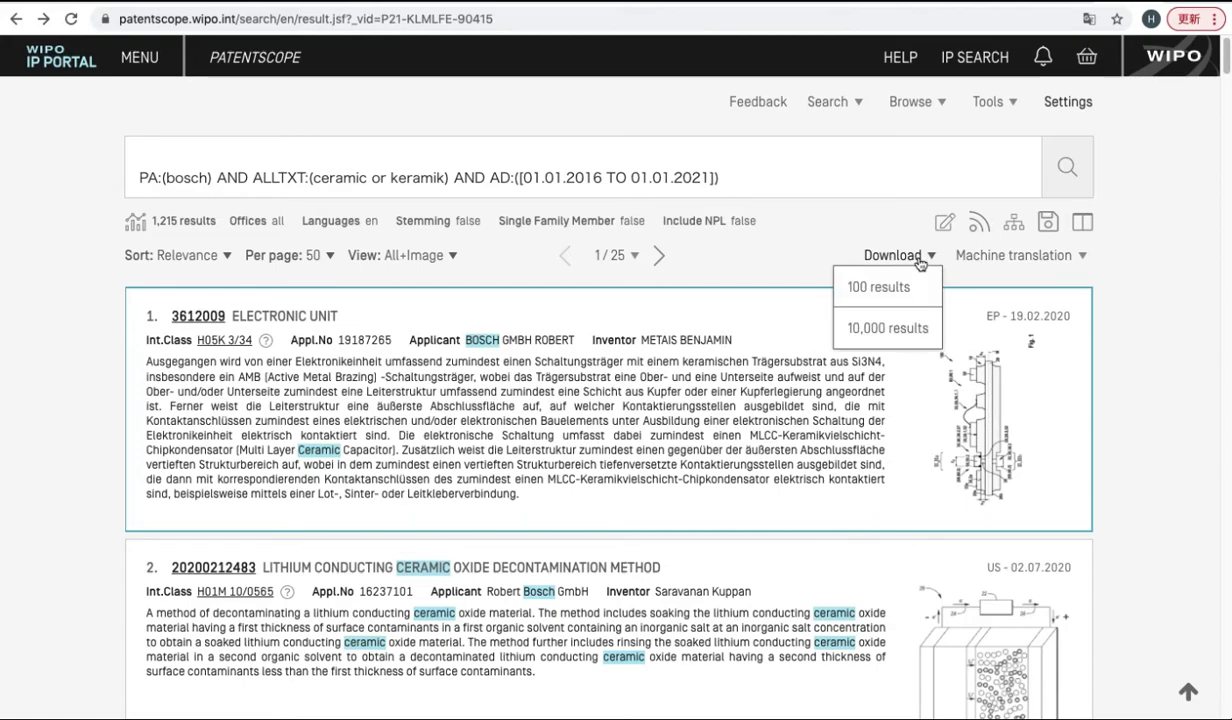
left_click(899, 332)
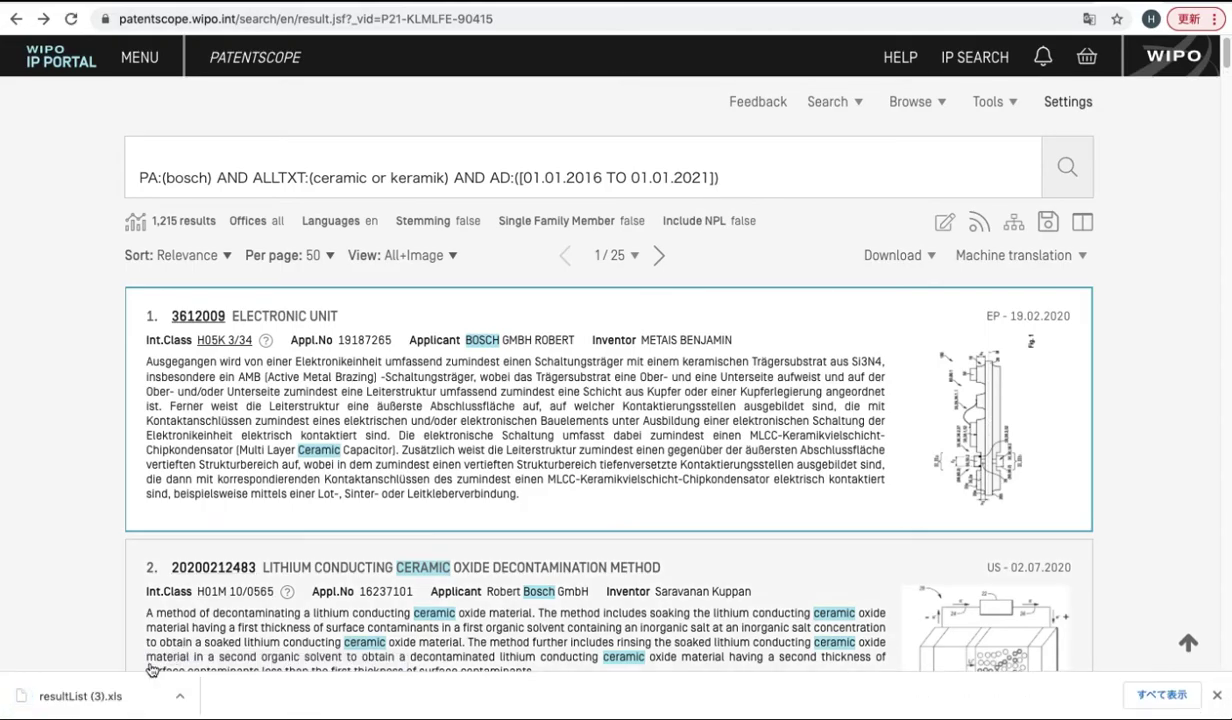
left_click(110, 696)
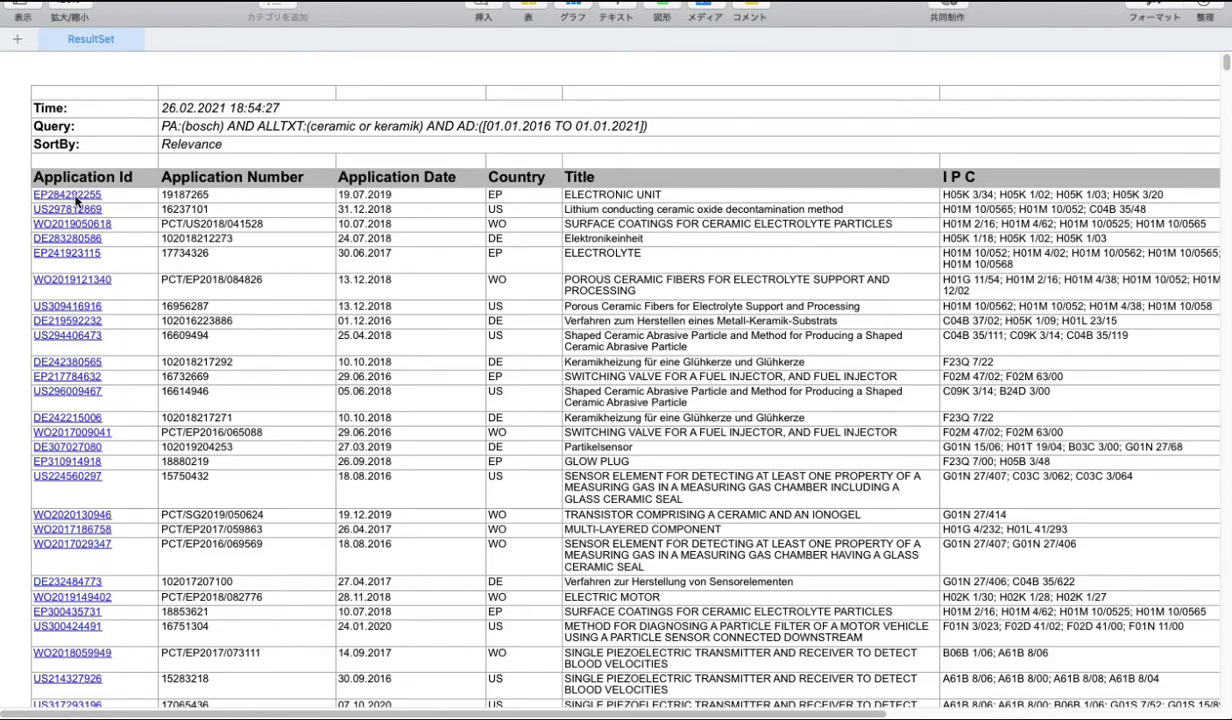
Open EP284292255 in the browser via its Application Id hyperlink.
left_click(76, 197)
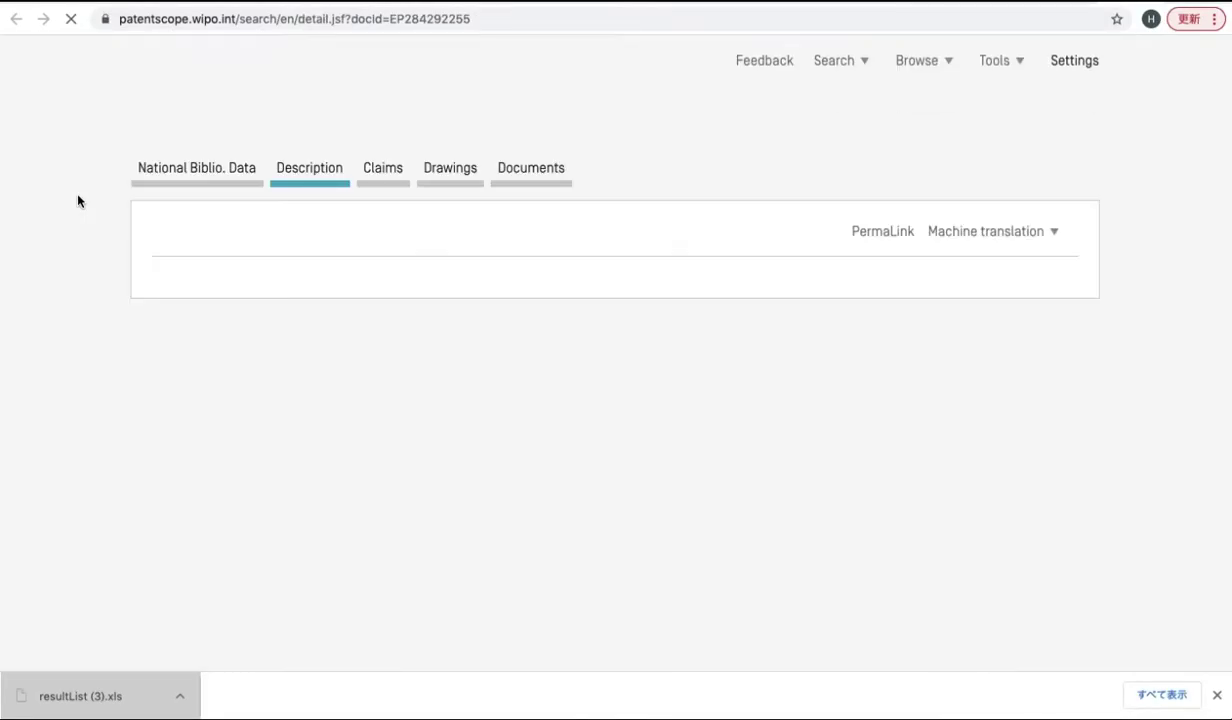